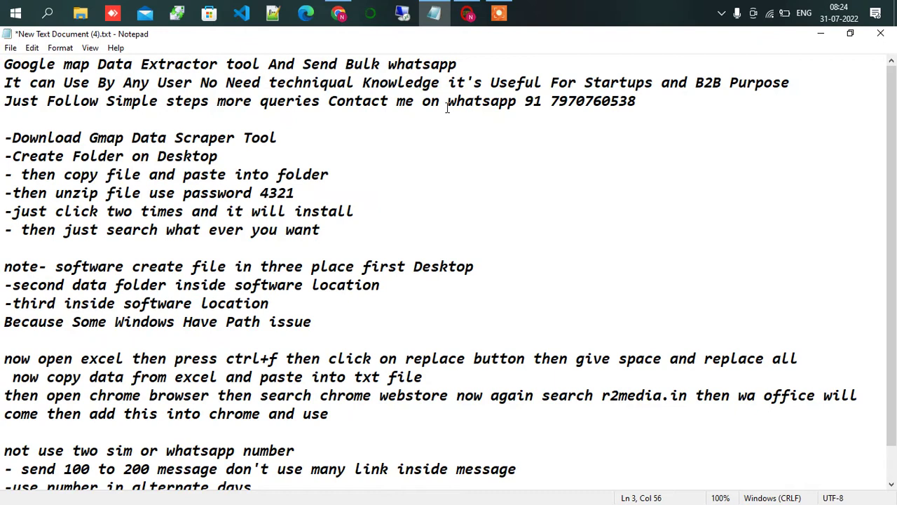
# - Read through the notes' steps on downloading, unzipping, installing and searching with the Gmap Data Scraper Tool
pyautogui.moveTo(7, 138); pyautogui.dragTo(293, 138)
pyautogui.moveTo(5, 155); pyautogui.dragTo(234, 155)
pyautogui.moveTo(6, 175); pyautogui.dragTo(330, 175)
pyautogui.moveTo(6, 193); pyautogui.dragTo(305, 194)
pyautogui.moveTo(6, 213); pyautogui.dragTo(381, 213)
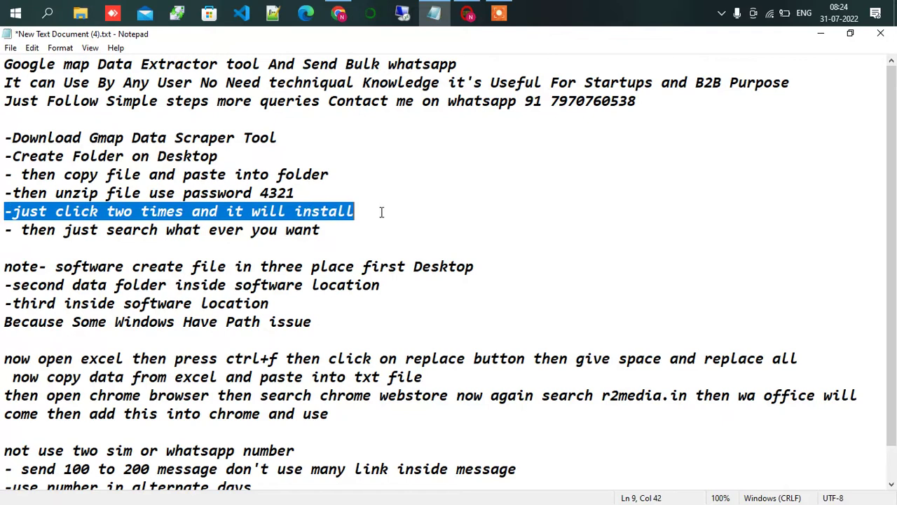
pyautogui.moveTo(6, 230); pyautogui.dragTo(372, 234)
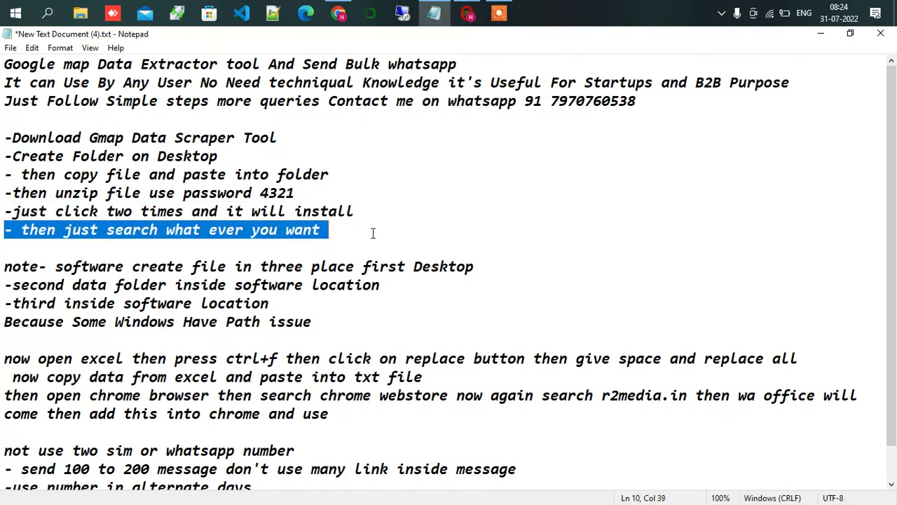
pyautogui.click(55, 252)
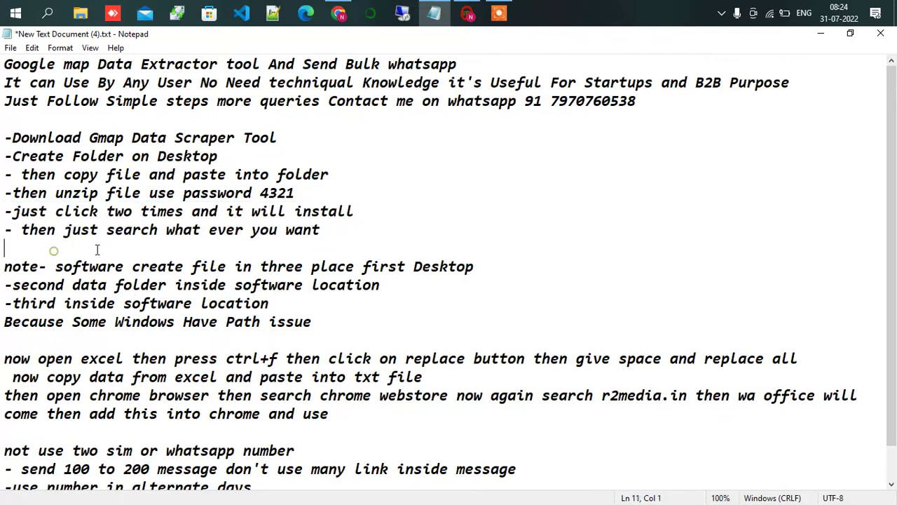
pyautogui.click(350, 225)
pyautogui.click(818, 36)
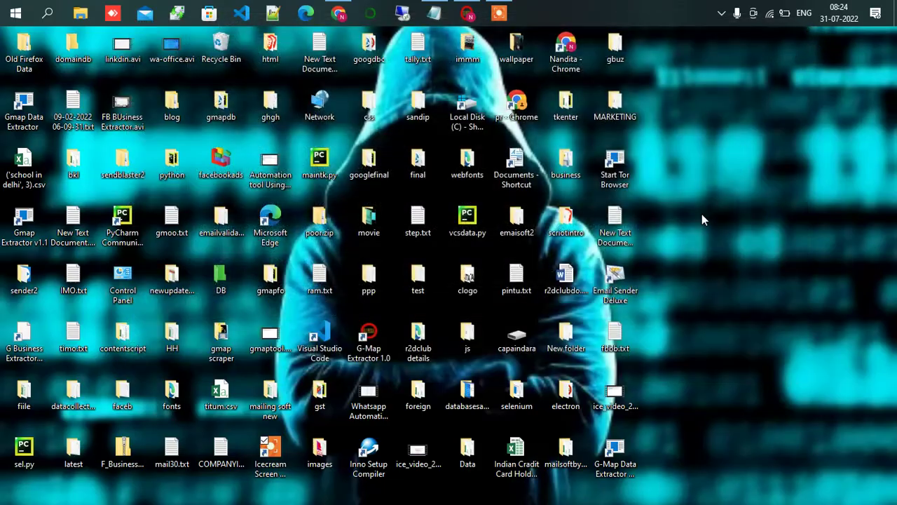
# - Switch to Chrome and open the website r2media.in in the empty tab
pyautogui.click(339, 13)
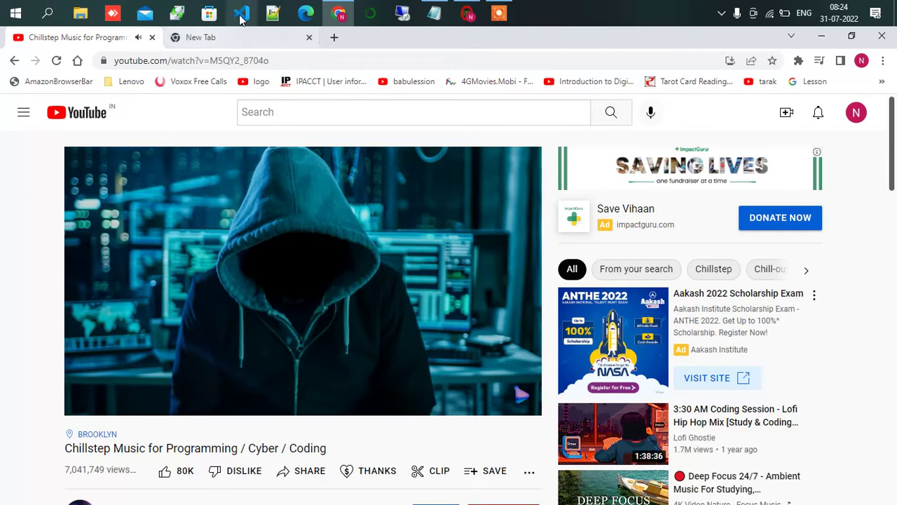
pyautogui.click(240, 35)
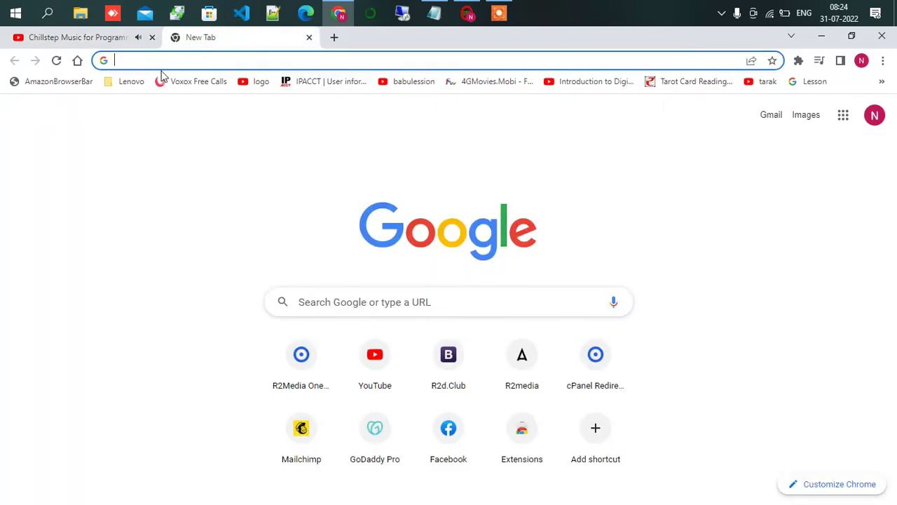
pyautogui.write('r2media.')
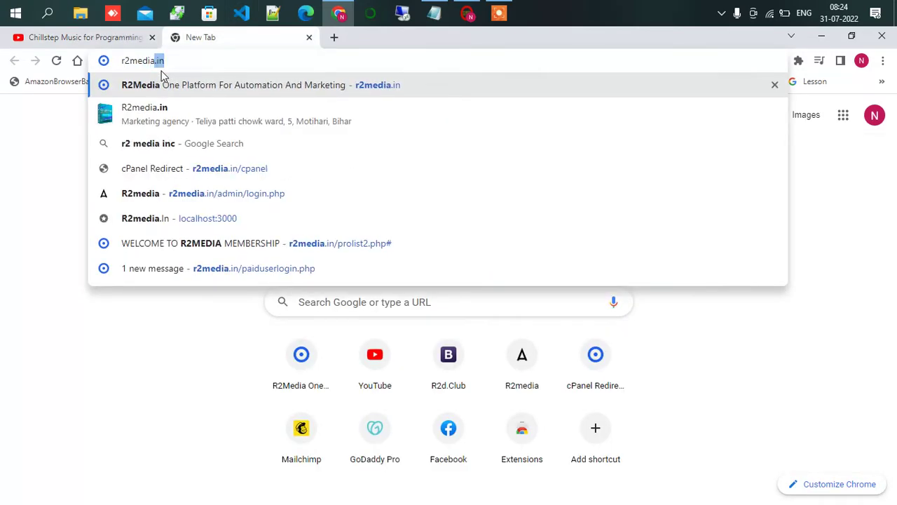
pyautogui.write('in')
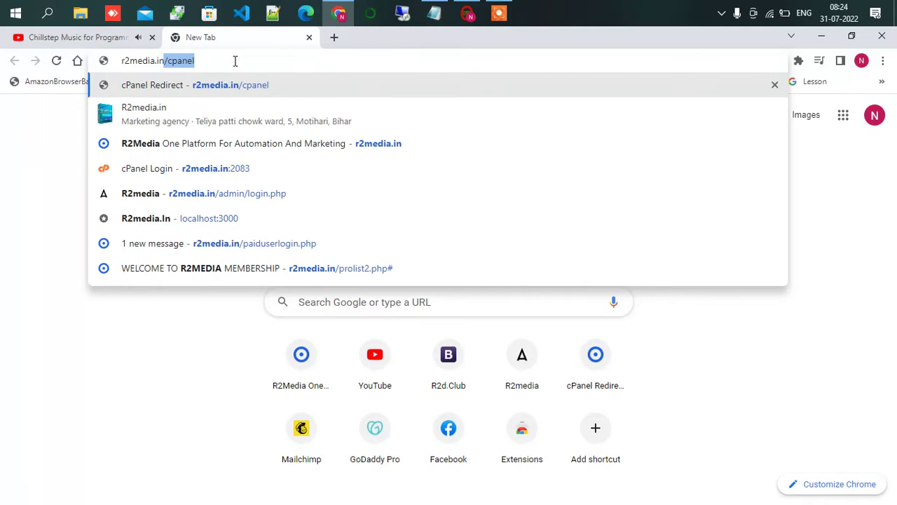
pyautogui.press('BackSpace')
pyautogui.press('Return')
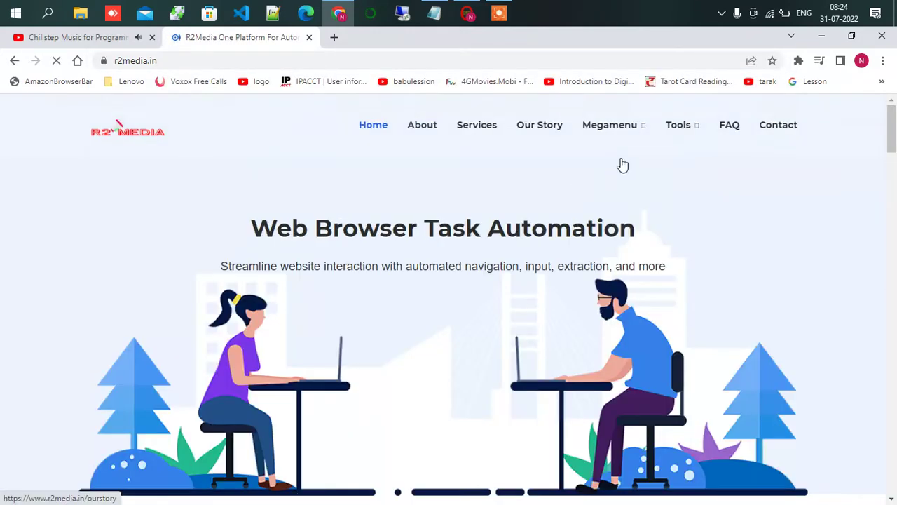
# - Open the site's G-map Extractor tool page and locate its Windows download
pyautogui.moveTo(683, 118)
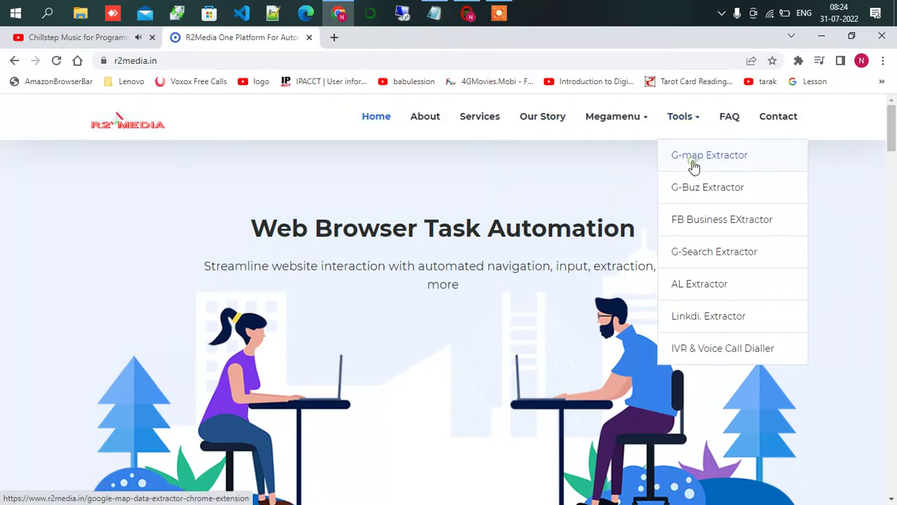
pyautogui.click(694, 167)
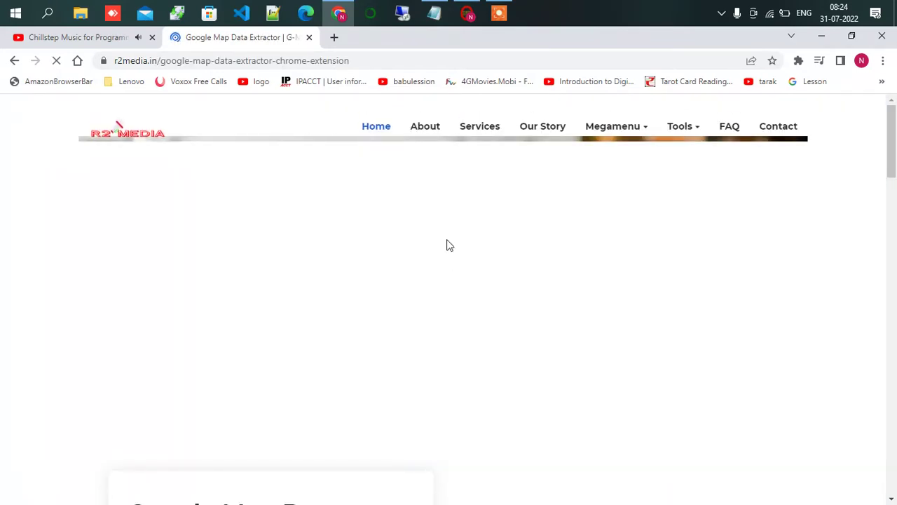
pyautogui.scroll(-4, 564, 223)
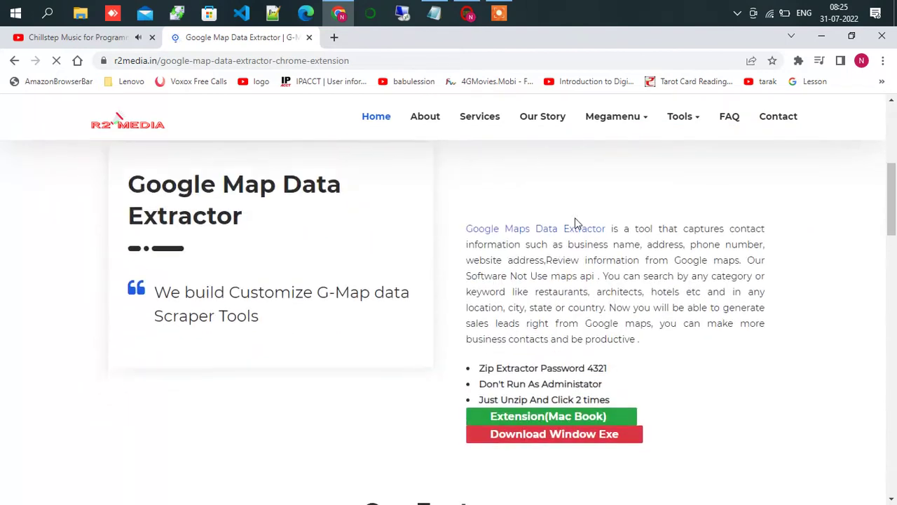
pyautogui.scroll(-2, 575, 223)
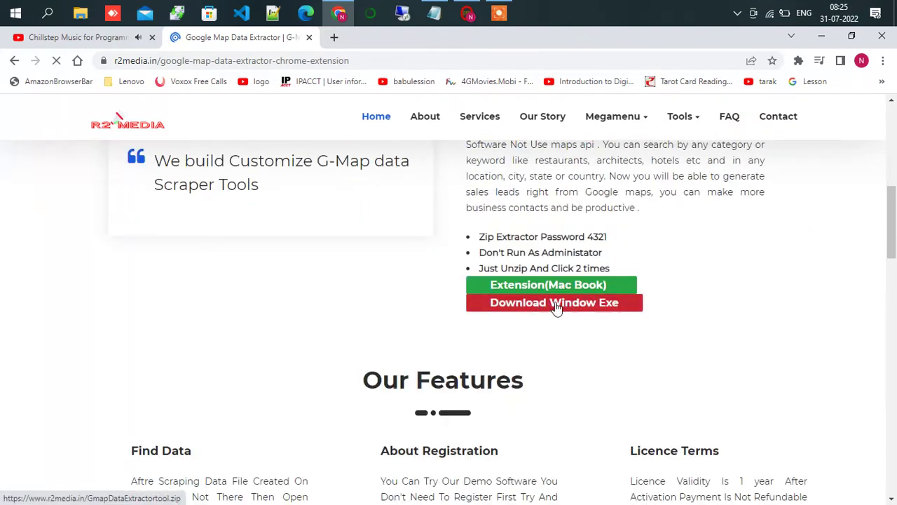
# - Review the page's unzip and run instructions for the Google Map Data Extractor and download the Windows exe archive
pyautogui.moveTo(481, 237); pyautogui.dragTo(645, 242)
pyautogui.click(491, 253)
pyautogui.tripleClick(499, 254)
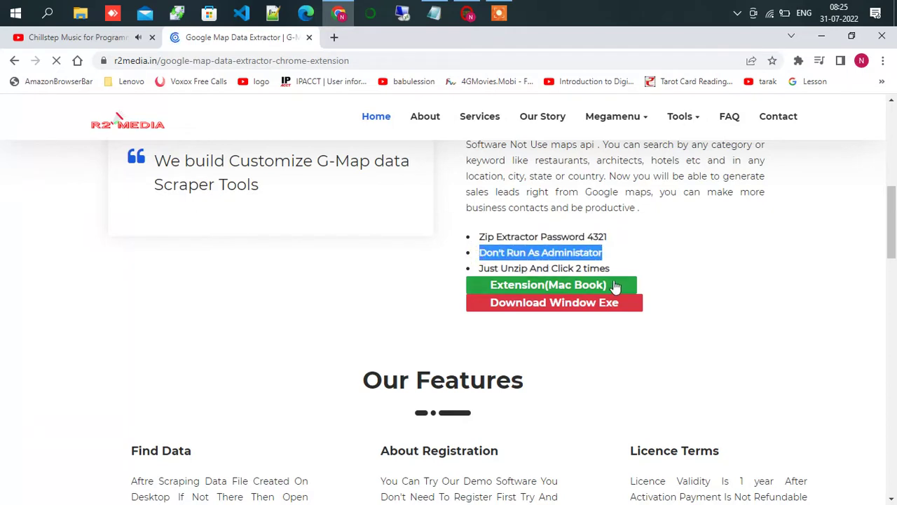
pyautogui.moveTo(615, 270); pyautogui.dragTo(482, 269)
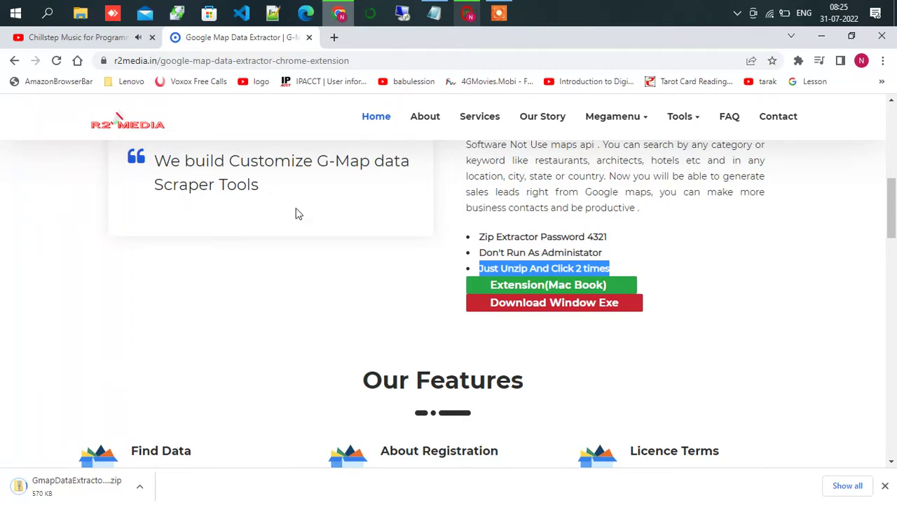
pyautogui.moveTo(495, 12)
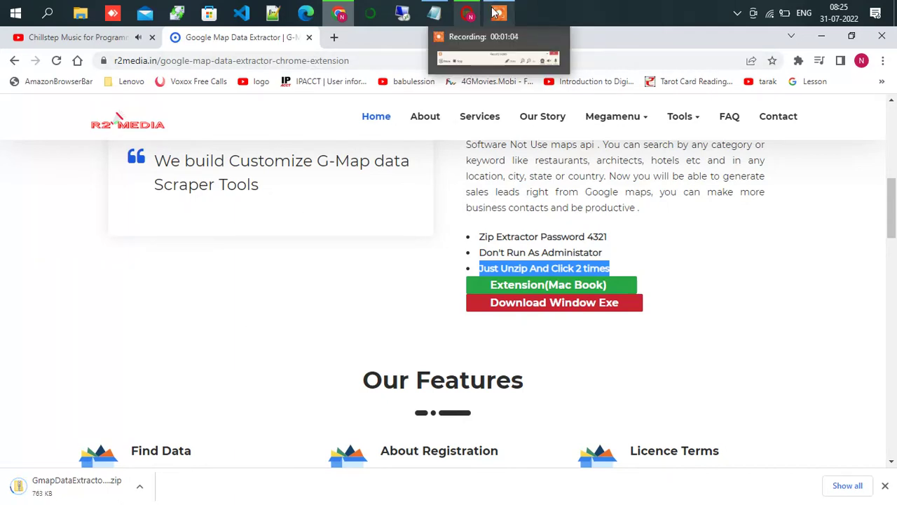
pyautogui.click(489, 54)
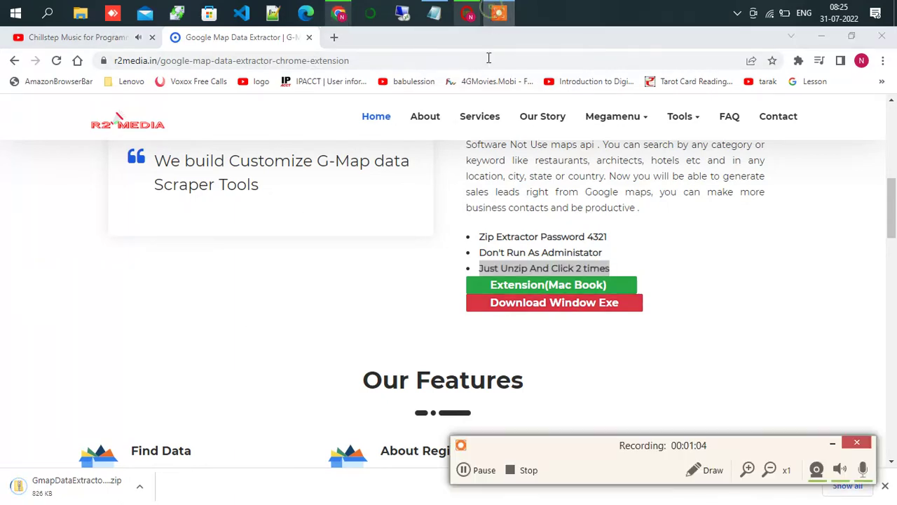
pyautogui.click(476, 477)
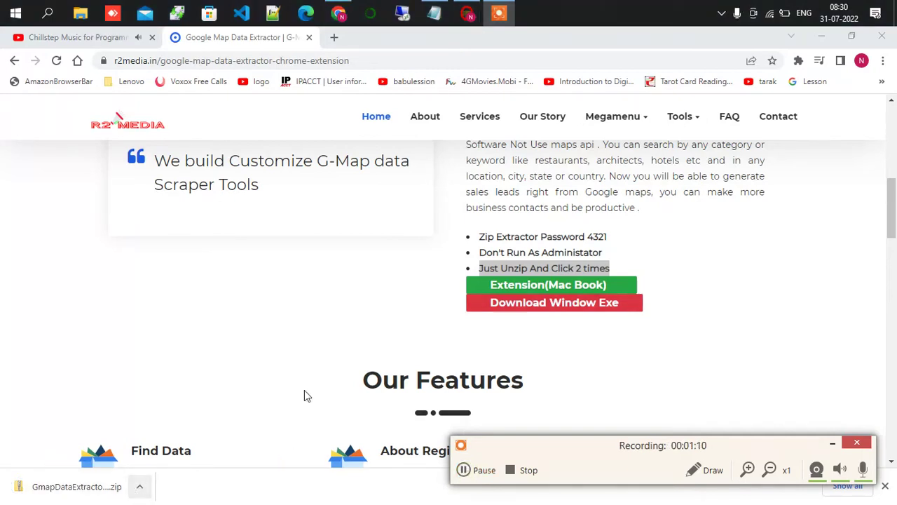
# - Show the downloaded GmapDataExtractortool.zip in its folder, copy it and return to the desktop
pyautogui.click(140, 487)
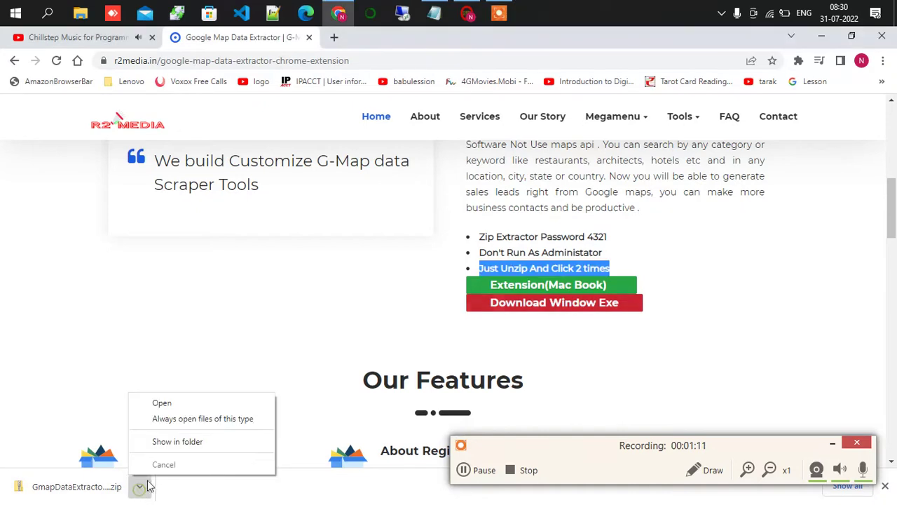
pyautogui.click(168, 441)
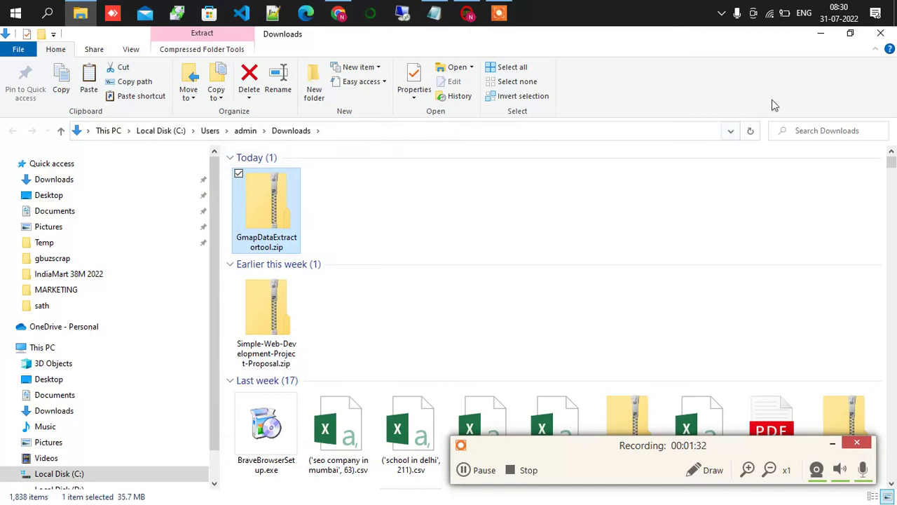
pyautogui.click(822, 34)
pyautogui.click(822, 39)
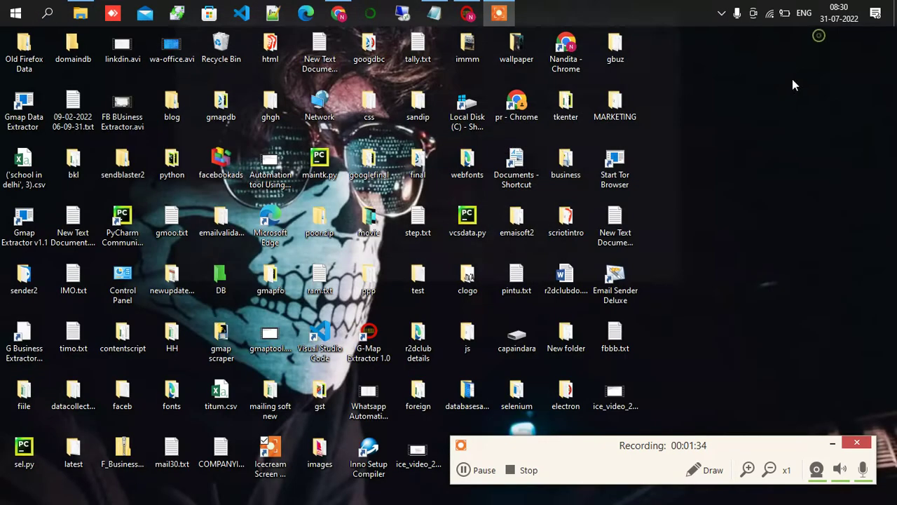
pyautogui.doubleClick(618, 108)
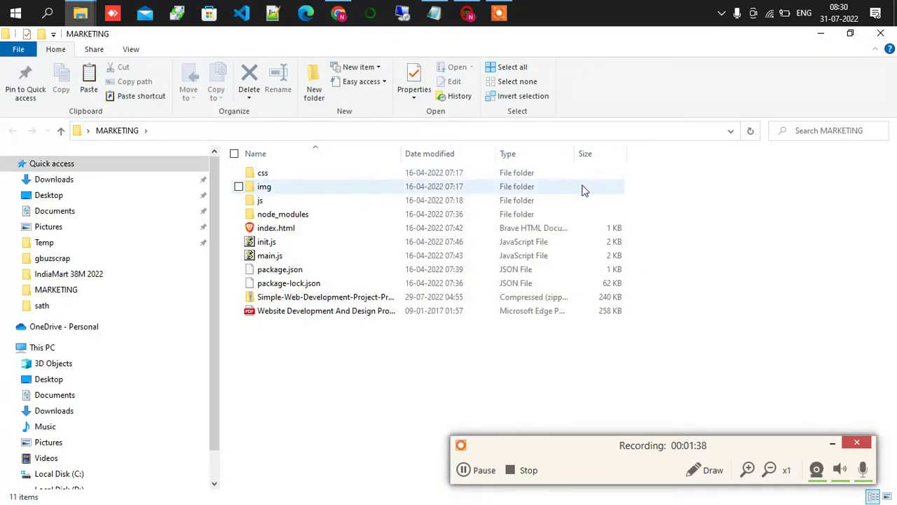
pyautogui.click(880, 33)
pyautogui.rightClick(683, 144)
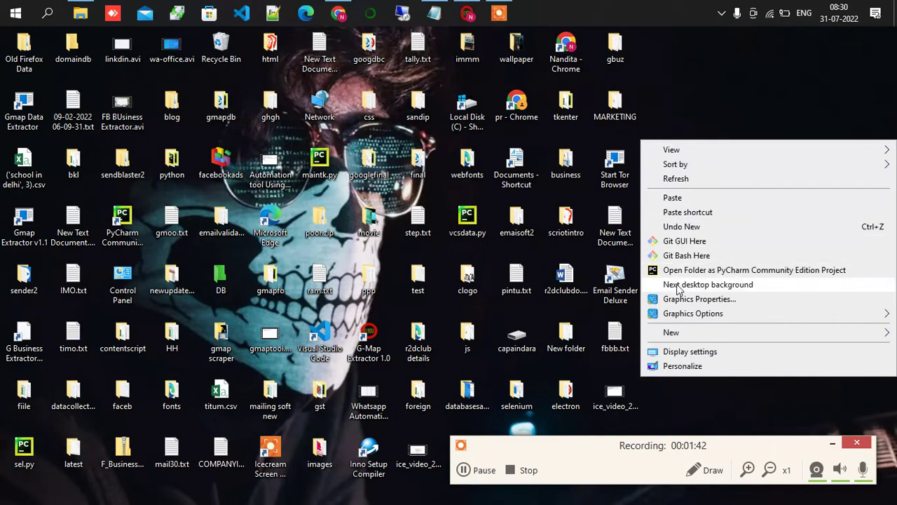
pyautogui.moveTo(683, 335)
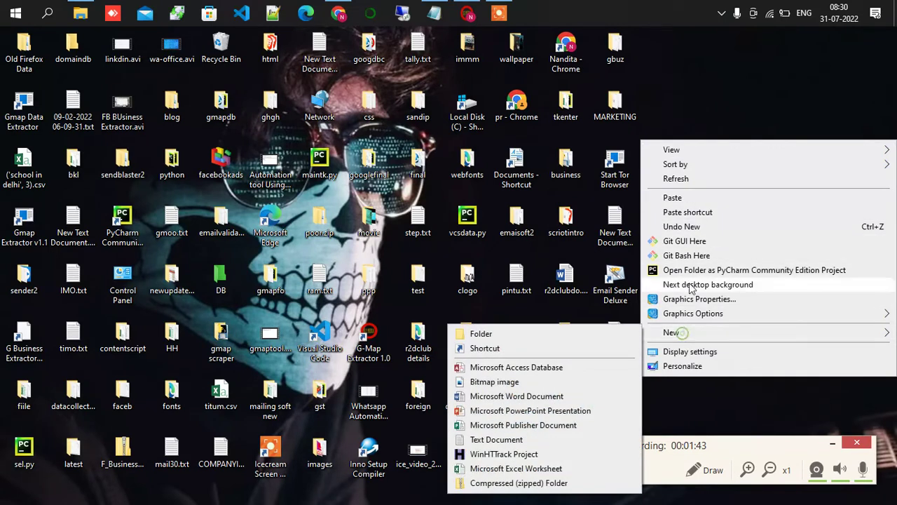
pyautogui.click(516, 336)
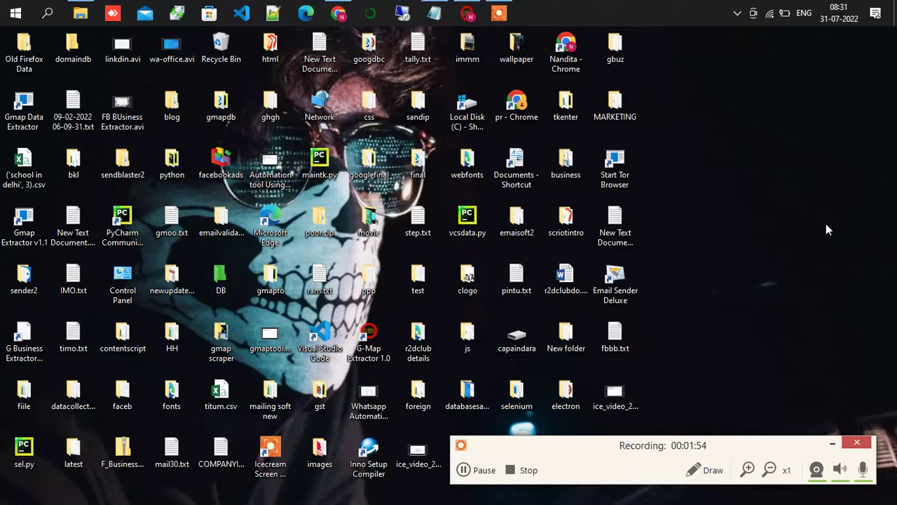
# - Permanently delete everything in the desktop's MARKETING folder and paste GmapDataExtractortool.zip into it
pyautogui.doubleClick(621, 110)
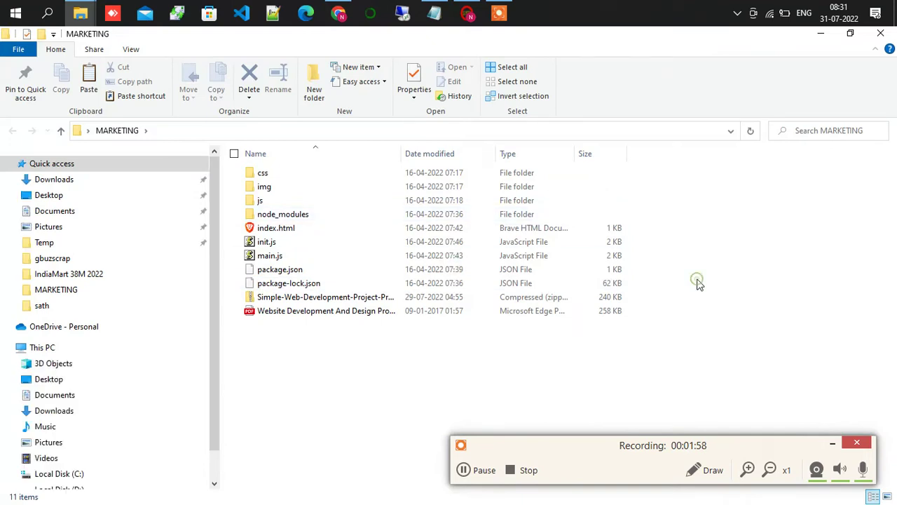
pyautogui.hotkey('ctrl', 'a')
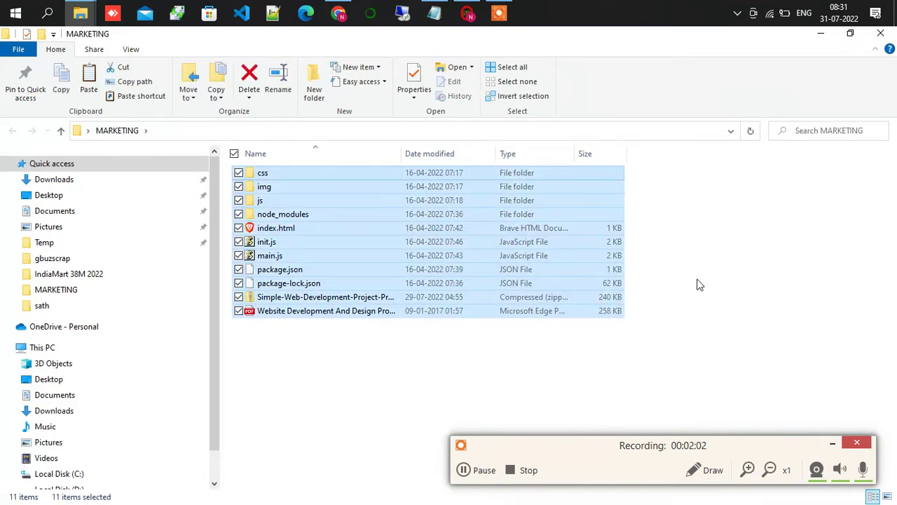
pyautogui.hotkey('shift', 'Delete')
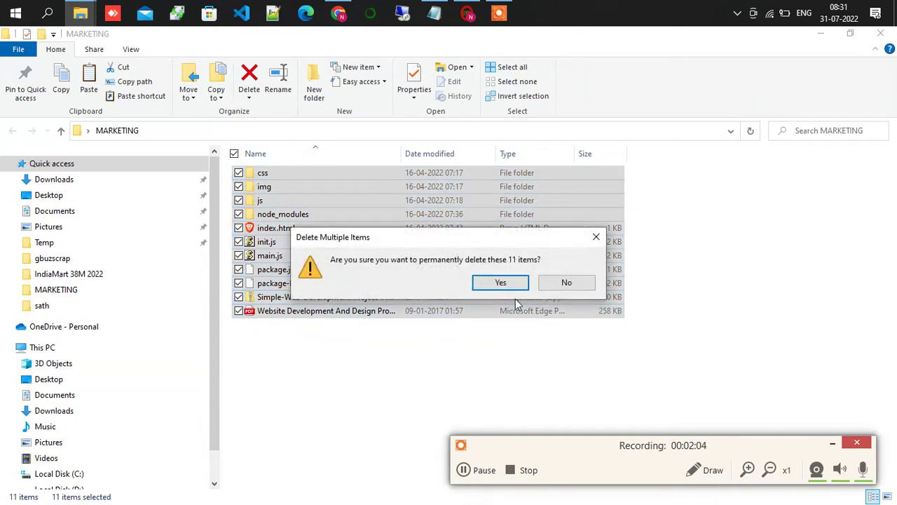
pyautogui.click(502, 283)
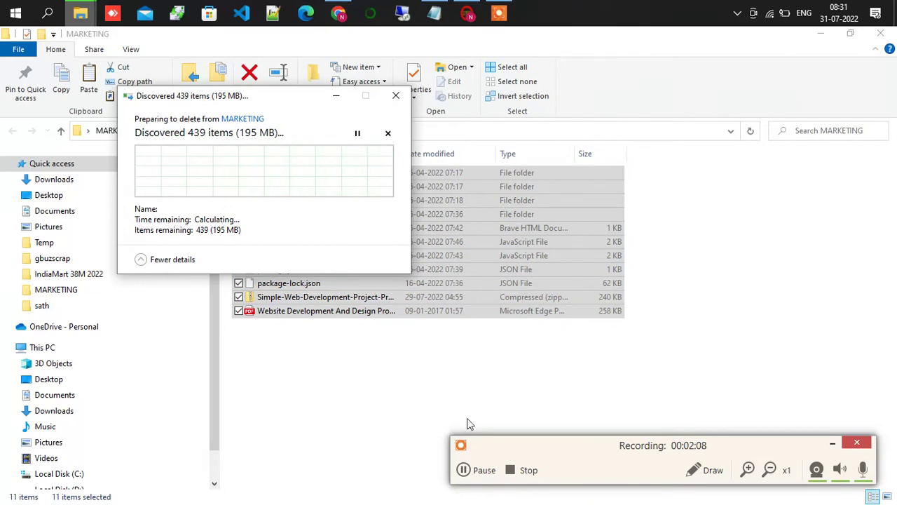
pyautogui.click(465, 470)
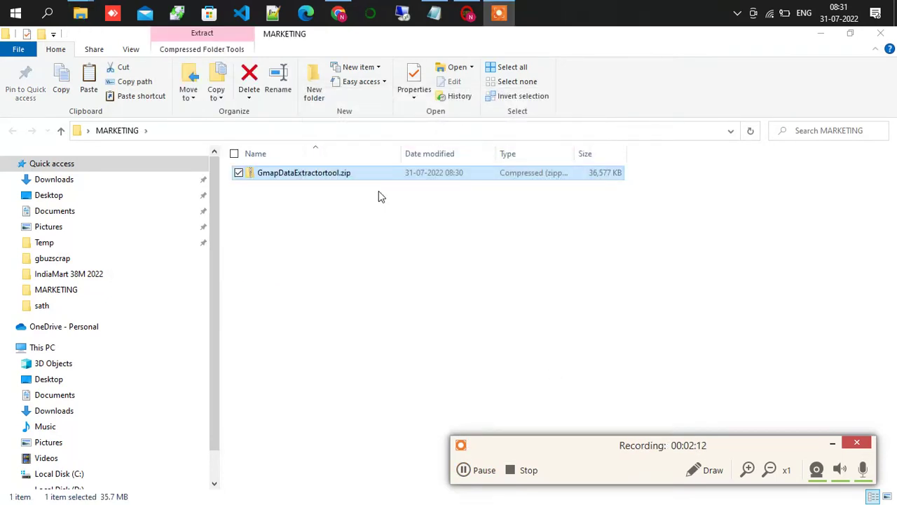
# - Extract GmapDataExtractortool.zip directly into the MARKETING folder with 7-Zip, entering the archive password
pyautogui.doubleClick(359, 174)
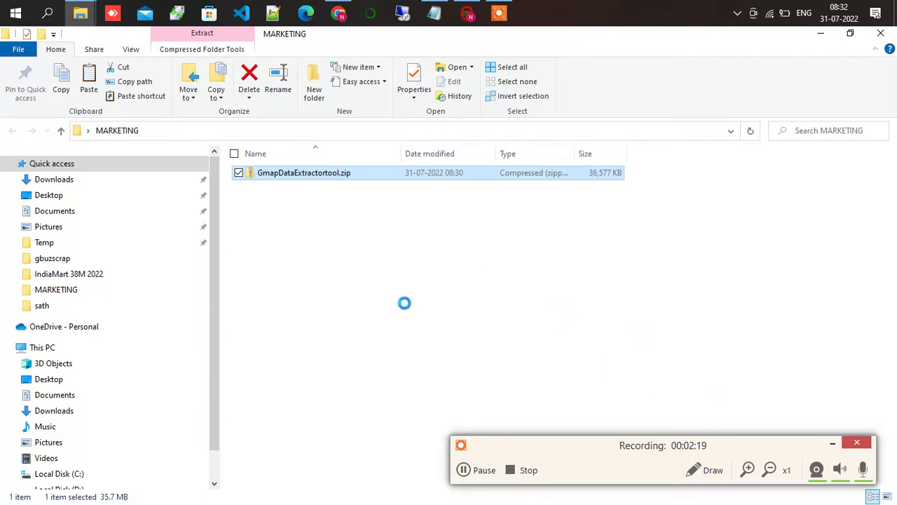
pyautogui.rightClick(361, 177)
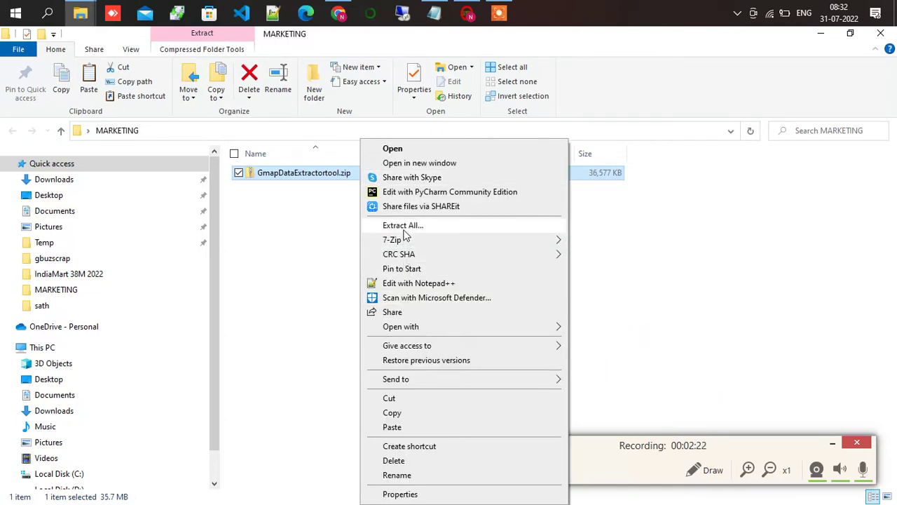
pyautogui.moveTo(407, 241)
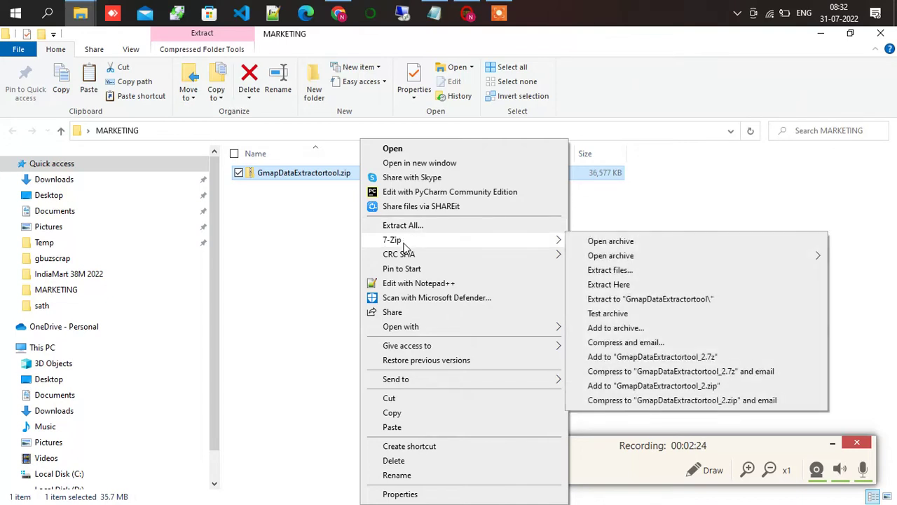
pyautogui.click(620, 285)
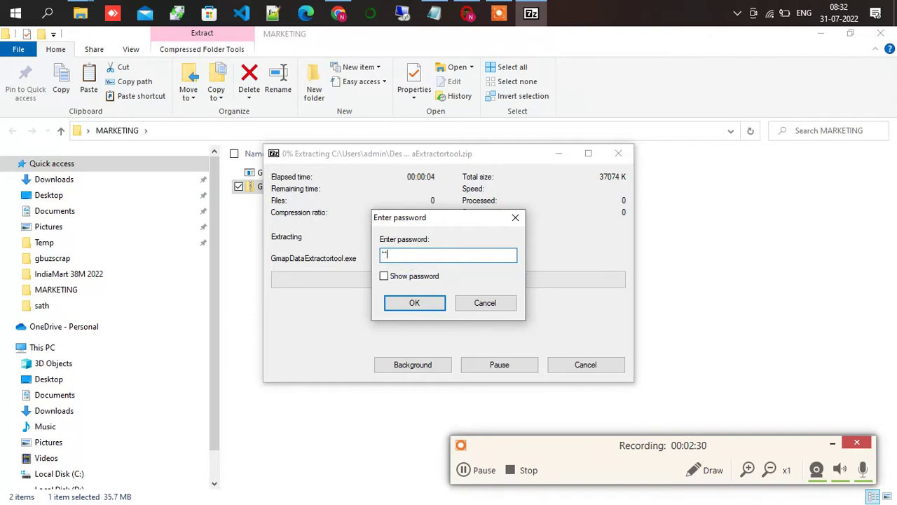
pyautogui.click(415, 303)
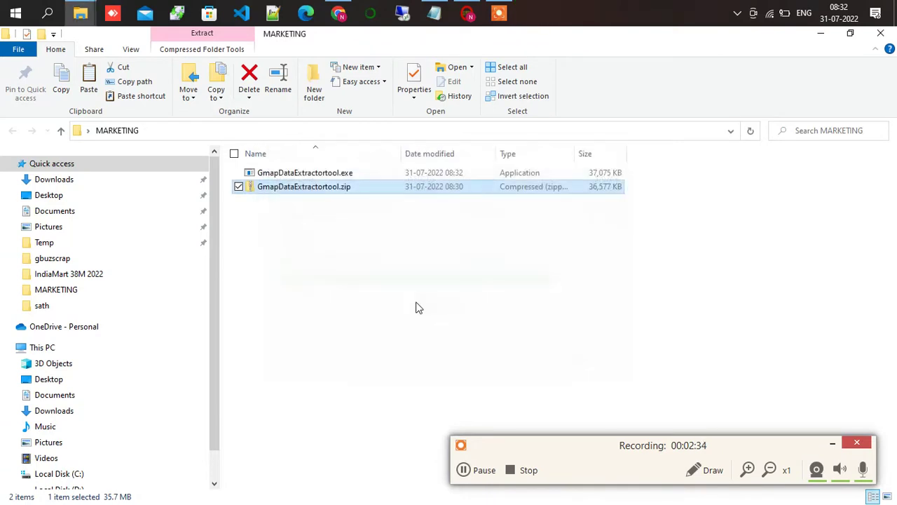
# - Install GmapDatascrapertool by running GmapDataExtractortool.exe from the MARKETING folder, and finish the setup wizard with the launch option enabled
pyautogui.doubleClick(363, 173)
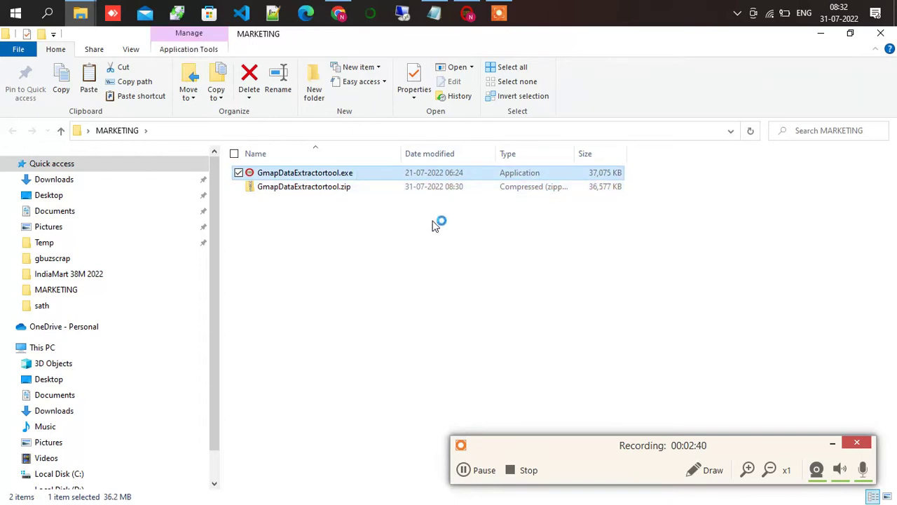
pyautogui.click(435, 15)
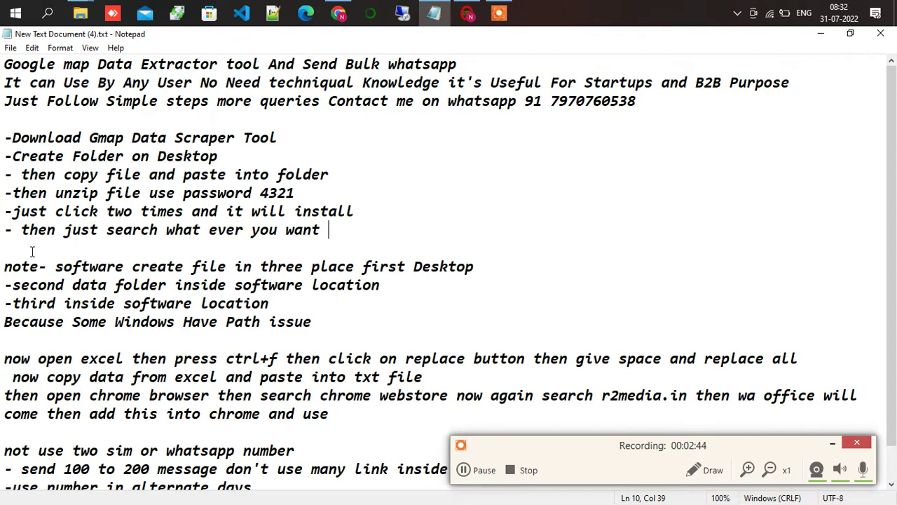
pyautogui.moveTo(369, 210); pyautogui.dragTo(4, 211)
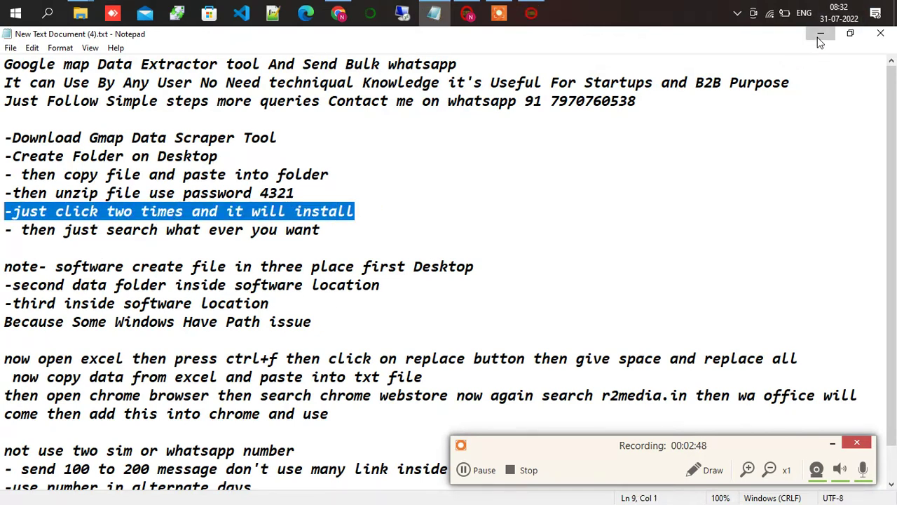
pyautogui.click(821, 34)
pyautogui.click(555, 400)
pyautogui.click(557, 400)
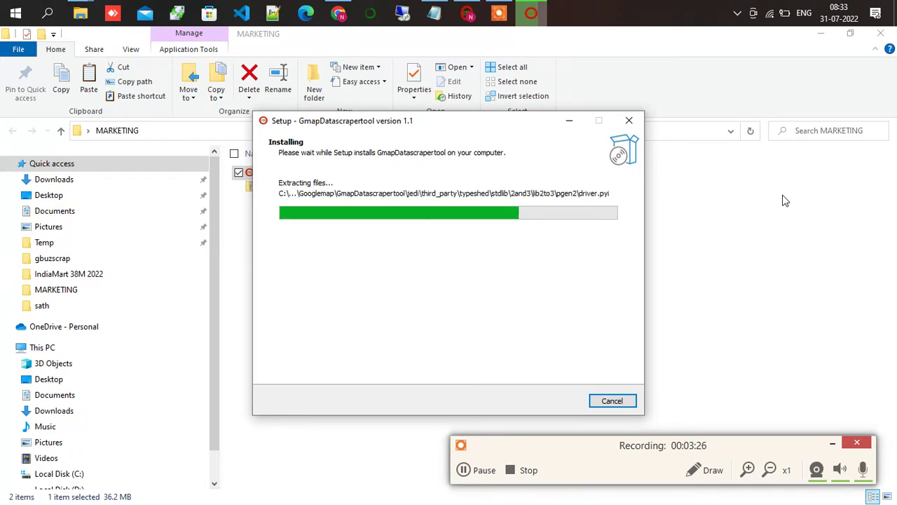
pyautogui.click(463, 469)
pyautogui.click(464, 470)
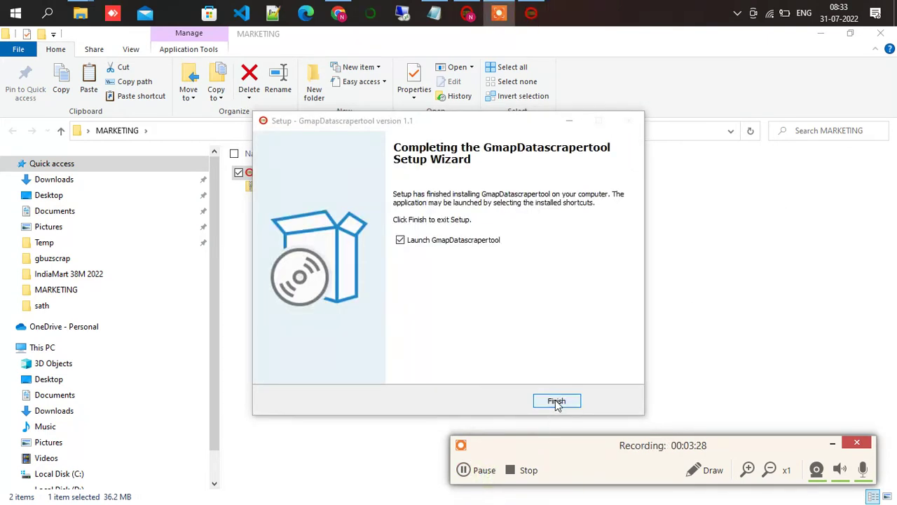
pyautogui.click(556, 402)
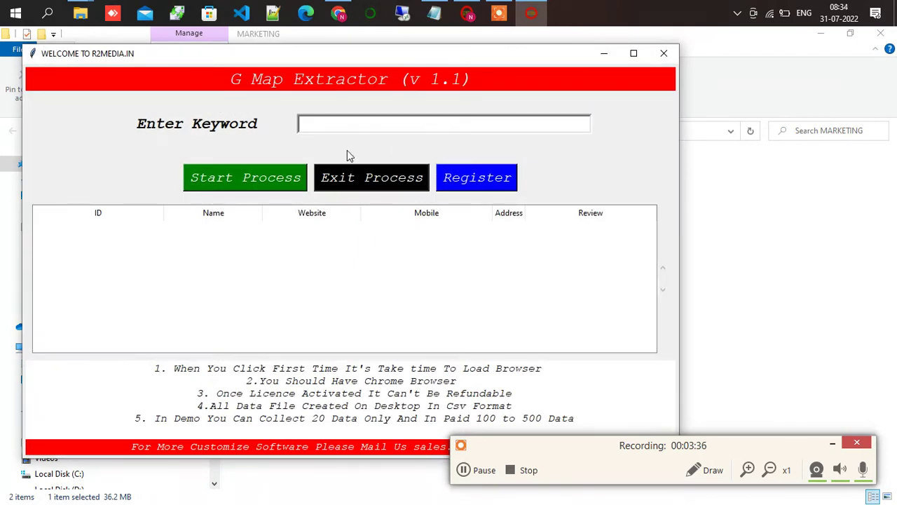
# - Review the Notepad instruction about searching for whatever is wanted and return to the G Map Extractor window
pyautogui.click(346, 125)
pyautogui.click(434, 14)
pyautogui.moveTo(338, 229); pyautogui.dragTo(80, 229)
pyautogui.click(28, 241)
pyautogui.moveTo(28, 241); pyautogui.dragTo(27, 239)
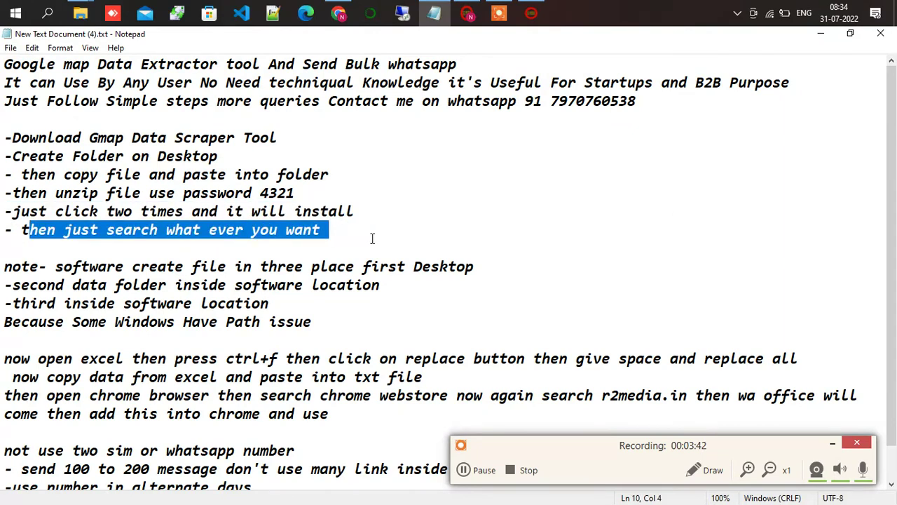
pyautogui.click(222, 237)
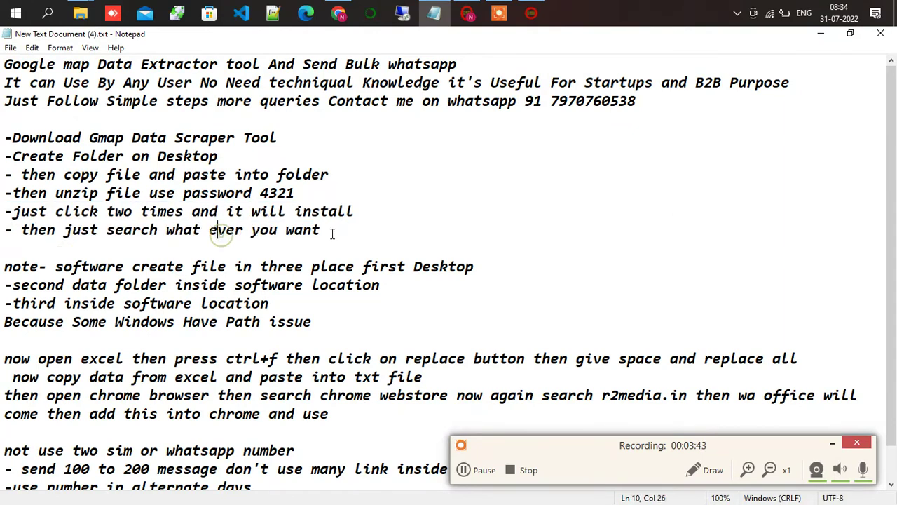
pyautogui.click(820, 34)
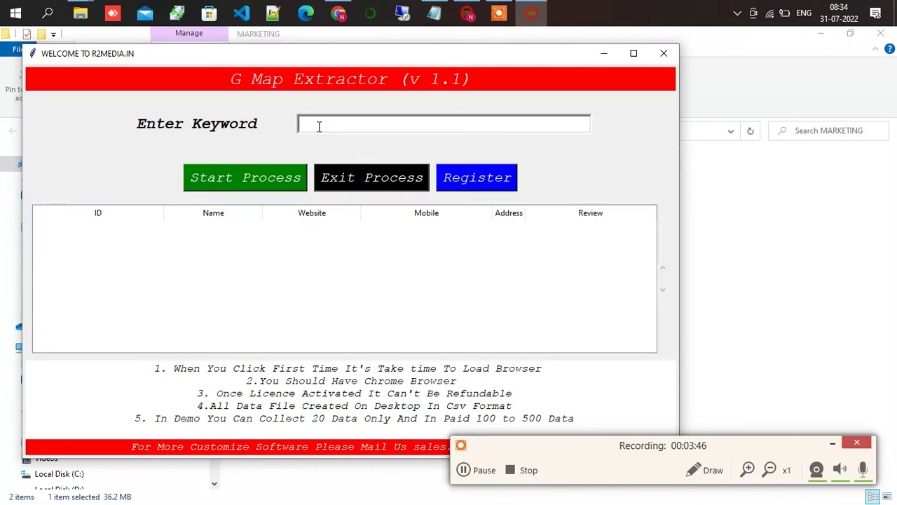
# - Run the extraction for the keyword "seo company in jaipur", dismiss the completion message and look through the collected rows
pyautogui.write('seo company in')
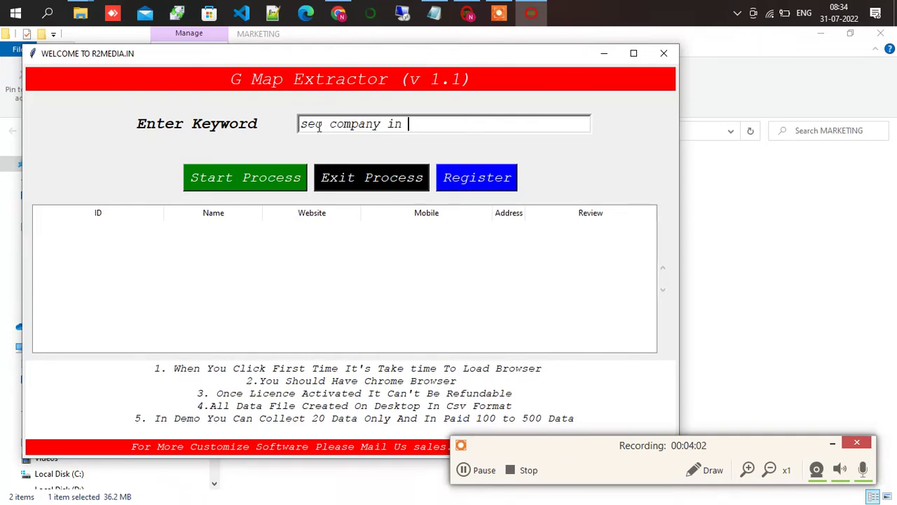
pyautogui.write('aipur')
pyautogui.click(258, 176)
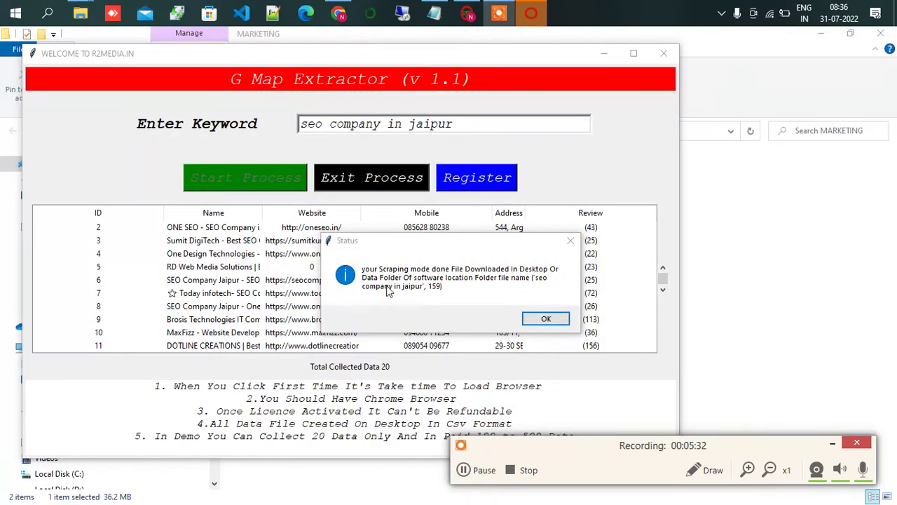
pyautogui.click(547, 319)
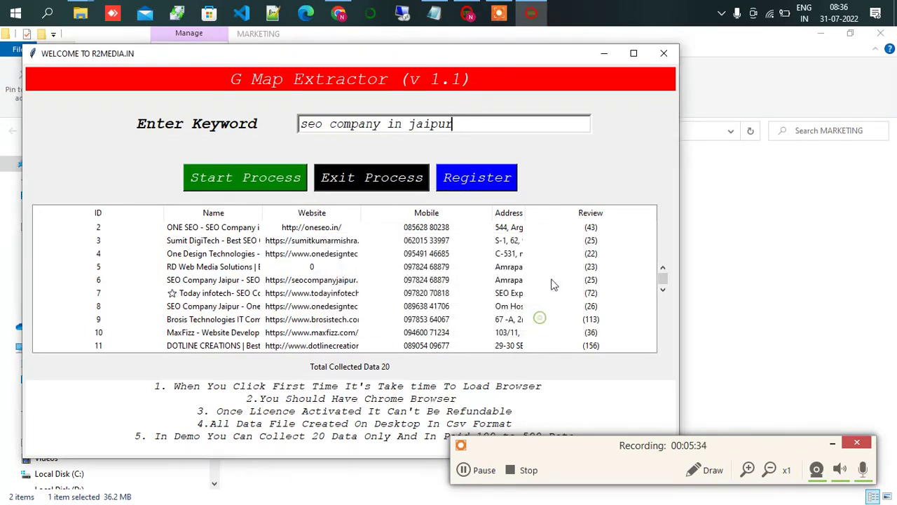
pyautogui.click(663, 290)
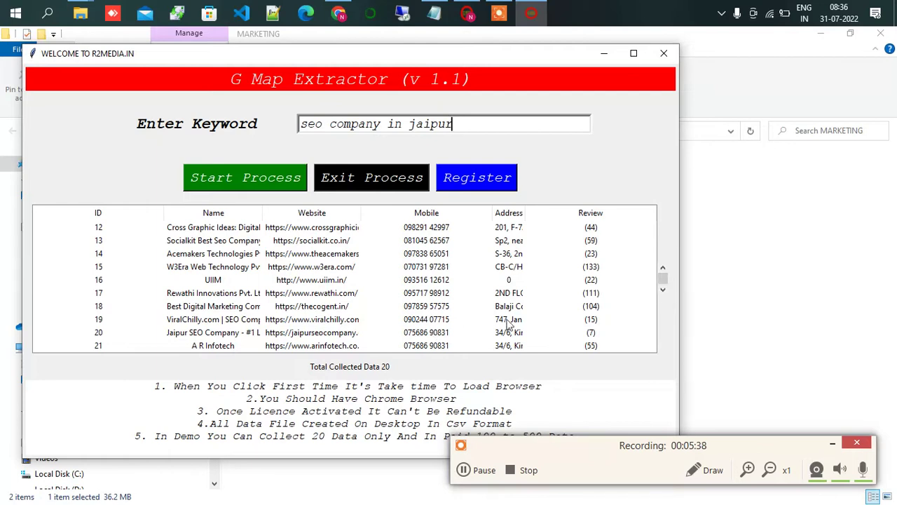
# - Switch to the Notepad notes and highlight the lines on where the software creates its output files
pyautogui.click(605, 55)
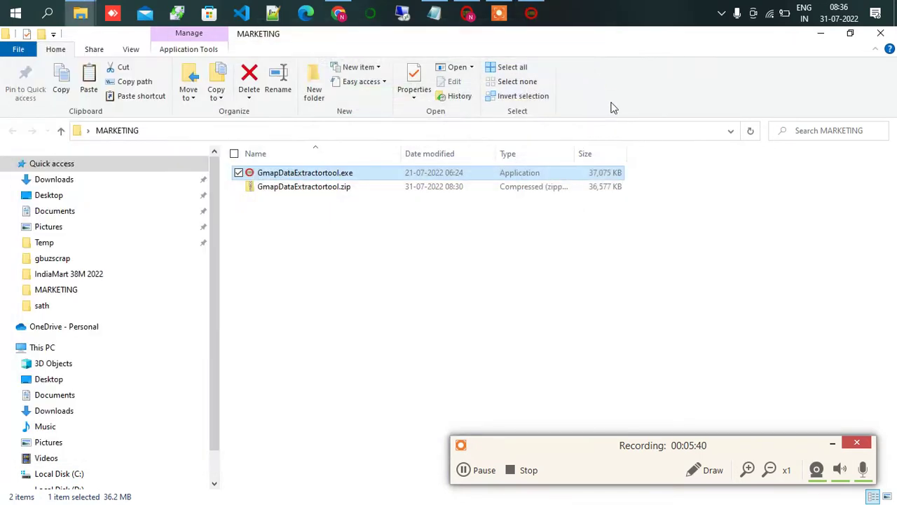
pyautogui.click(432, 13)
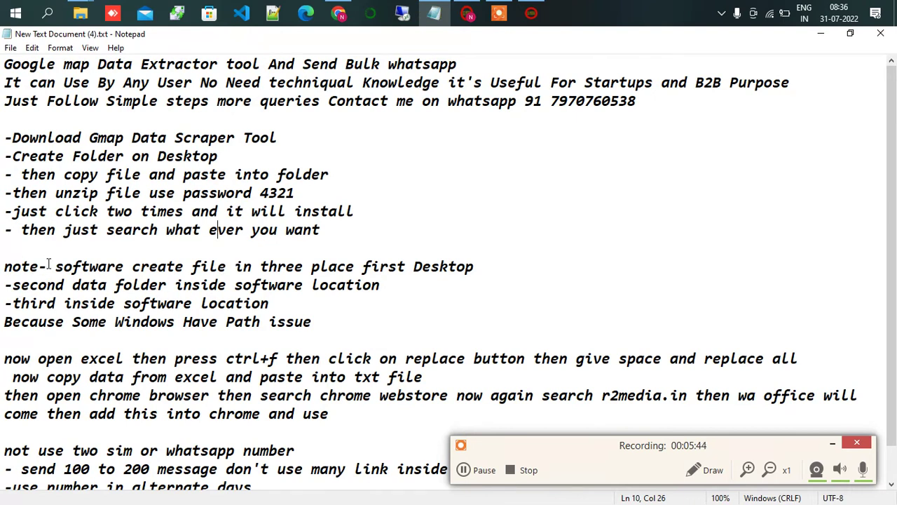
pyautogui.moveTo(54, 266); pyautogui.dragTo(475, 272)
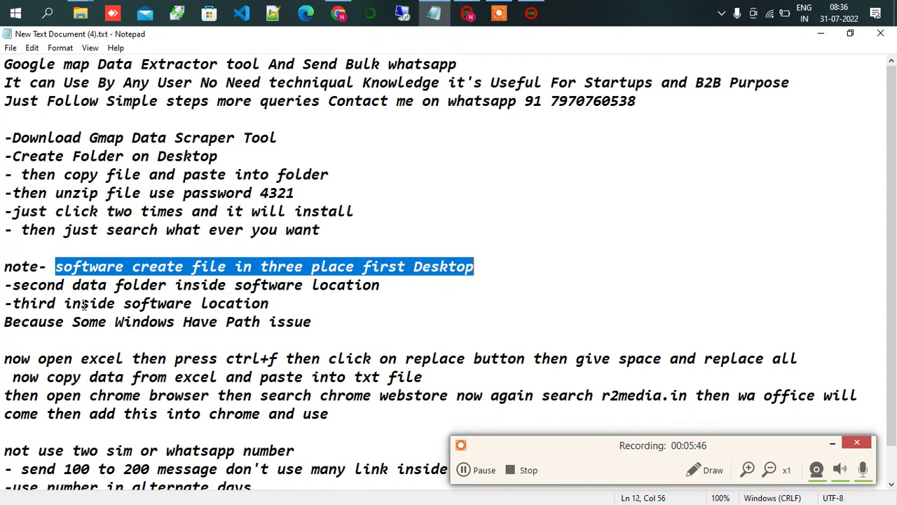
pyautogui.moveTo(12, 285); pyautogui.dragTo(385, 296)
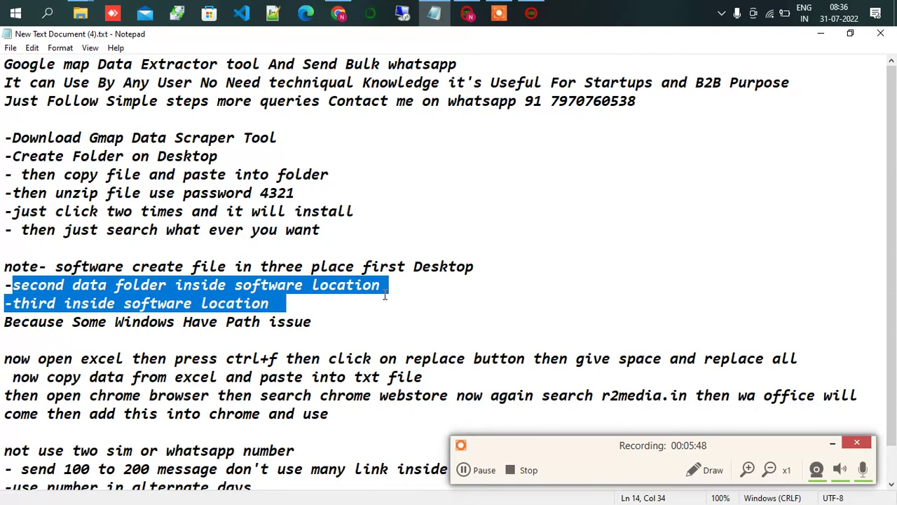
pyautogui.click(820, 34)
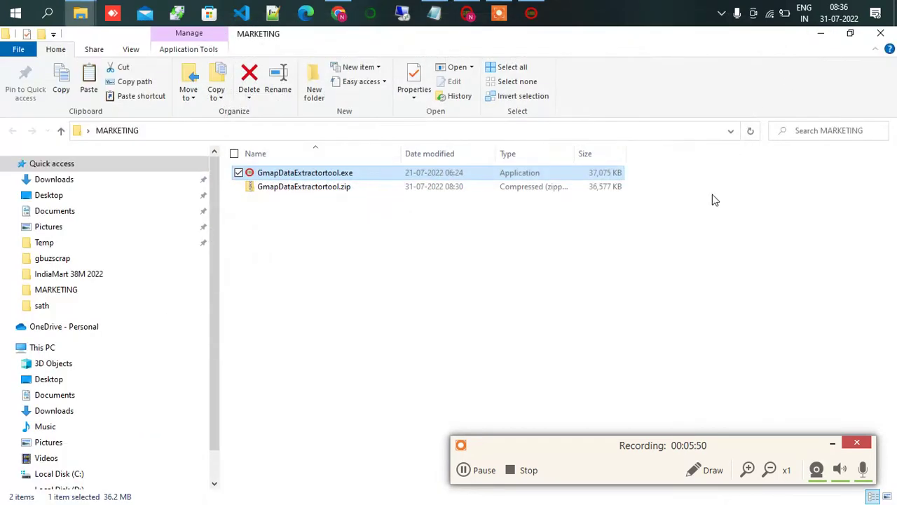
# - Show the desktop and locate the exported "seo company in jaipur" CSV file on it
pyautogui.click(814, 40)
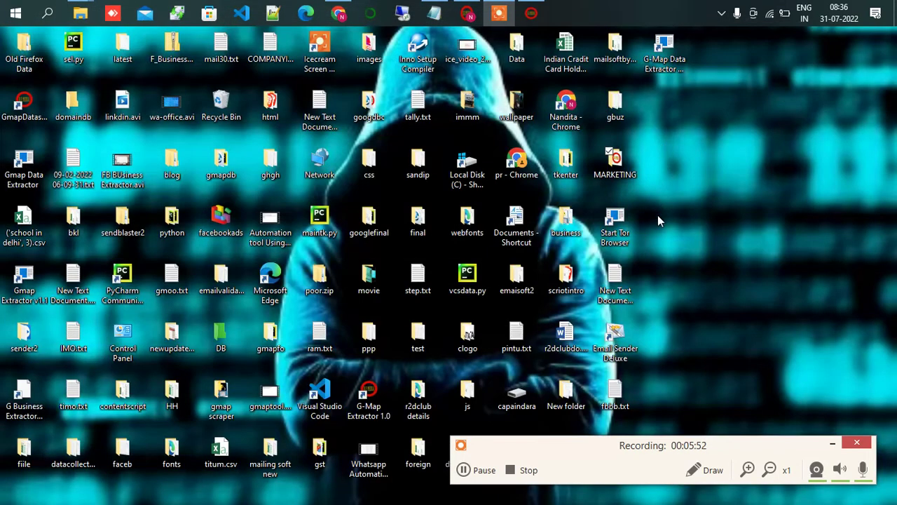
pyautogui.click(833, 445)
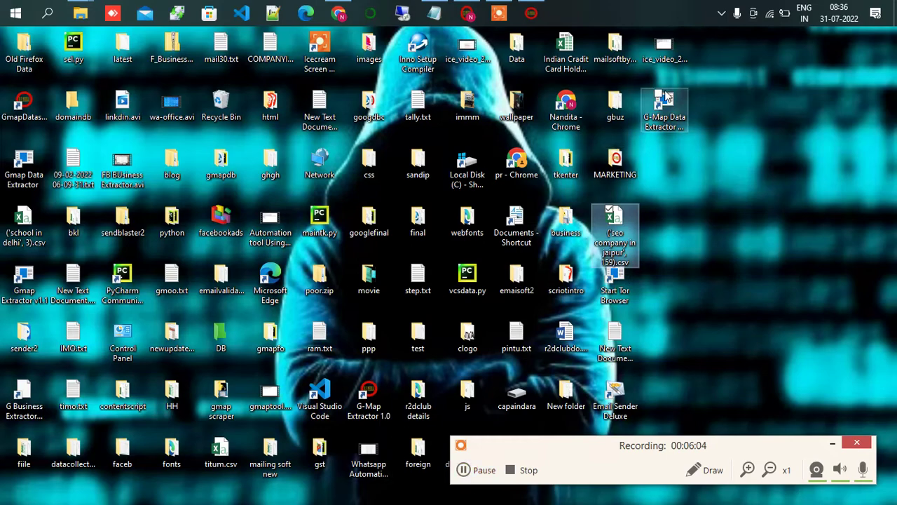
pyautogui.click(528, 16)
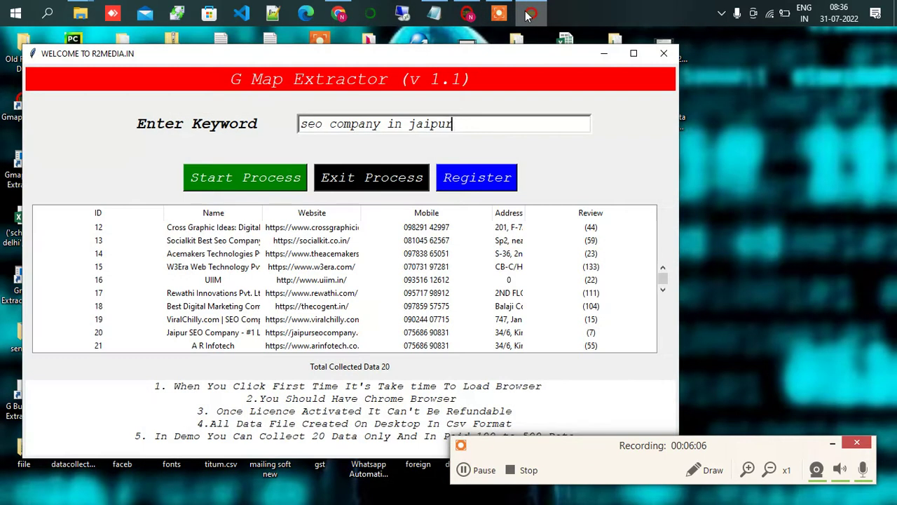
pyautogui.click(528, 15)
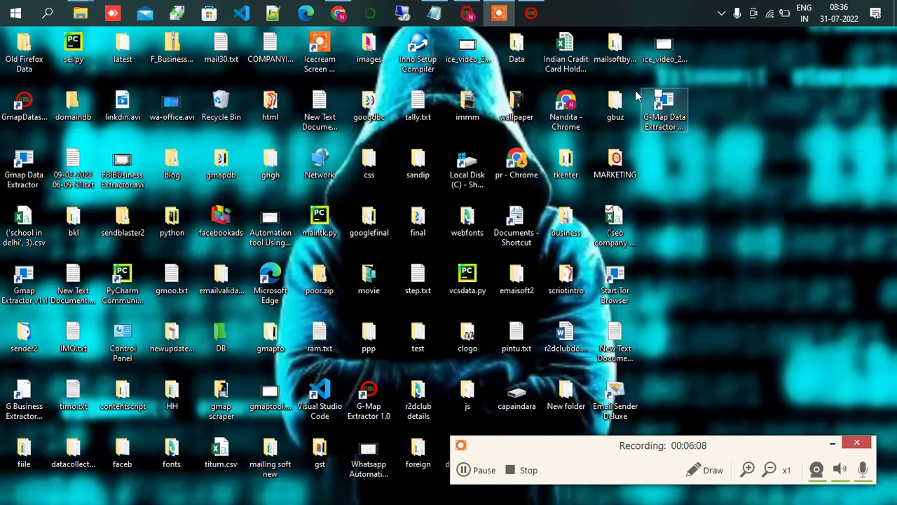
# - Check the desktop's MARKETING folder for an exported file and return to the desktop
pyautogui.doubleClick(615, 165)
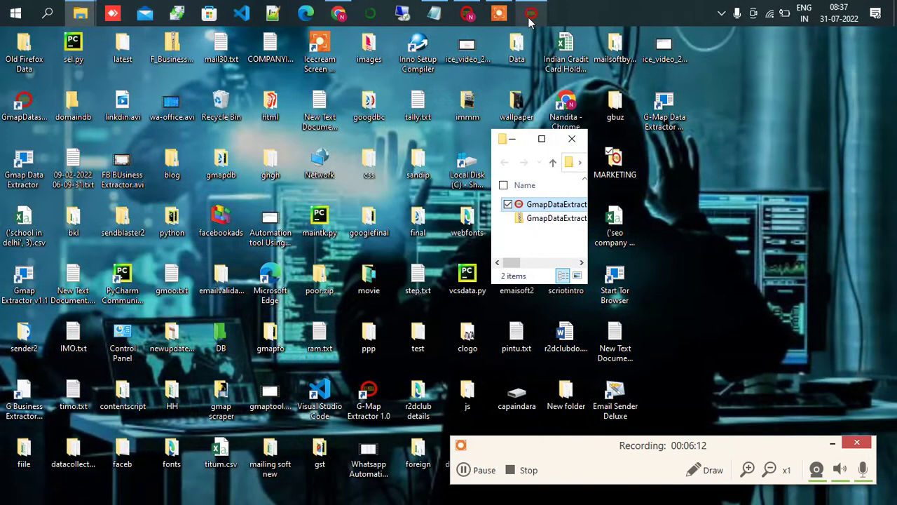
pyautogui.click(541, 140)
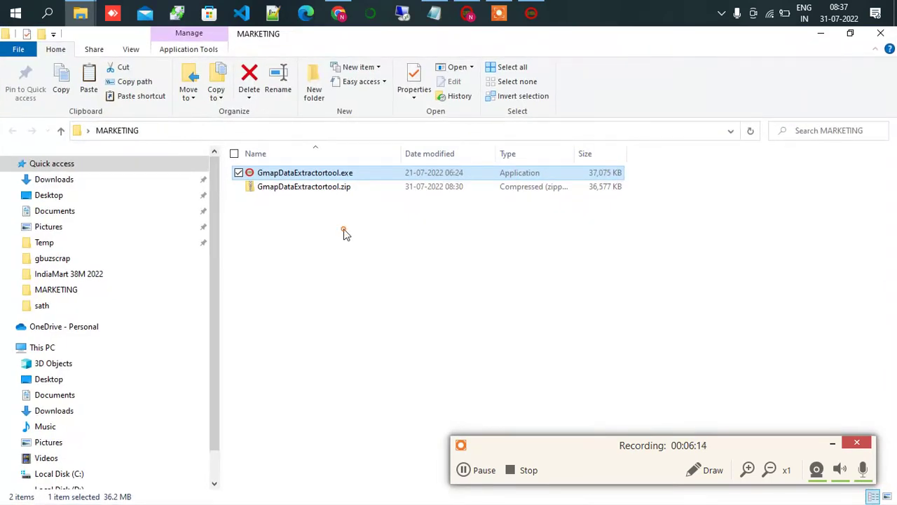
pyautogui.rightClick(344, 232)
pyautogui.click(380, 284)
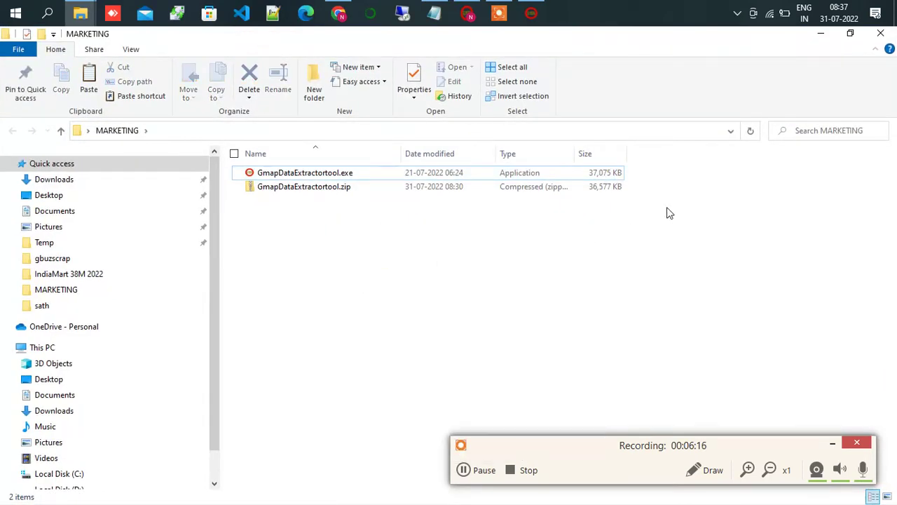
pyautogui.click(823, 38)
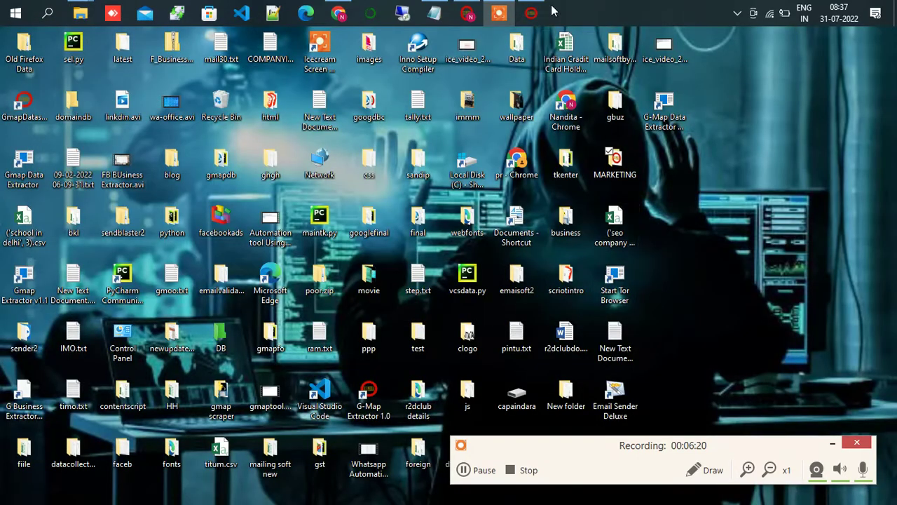
# - Open the file location of the GmapDatascrapertool desktop shortcut and examine the contents of its Data folder
pyautogui.click(530, 12)
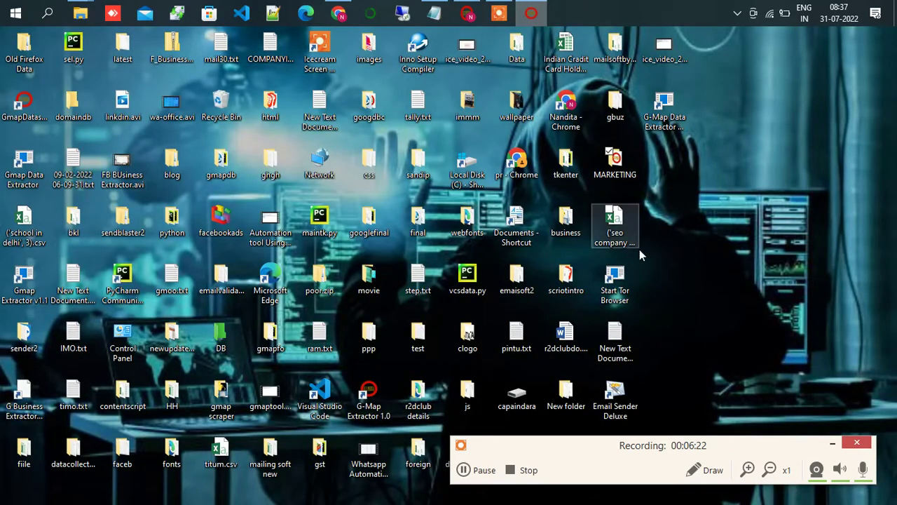
pyautogui.click(28, 114)
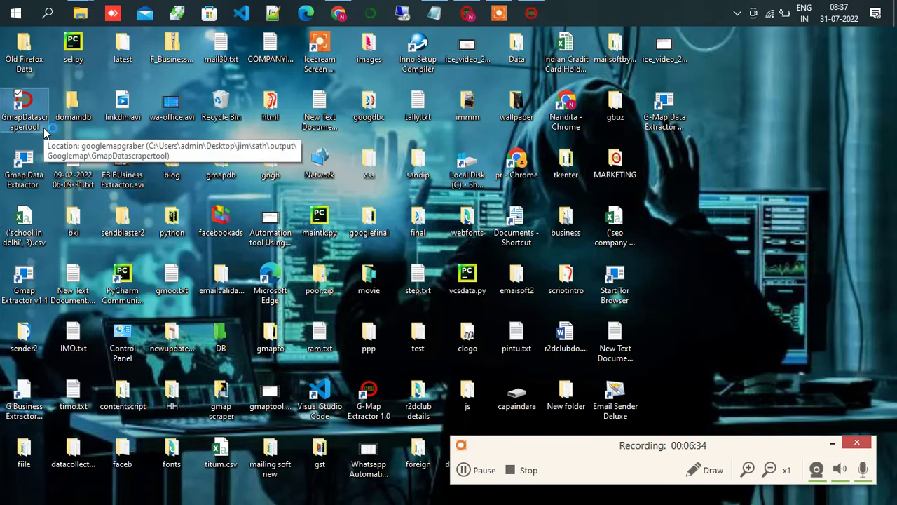
pyautogui.rightClick(44, 131)
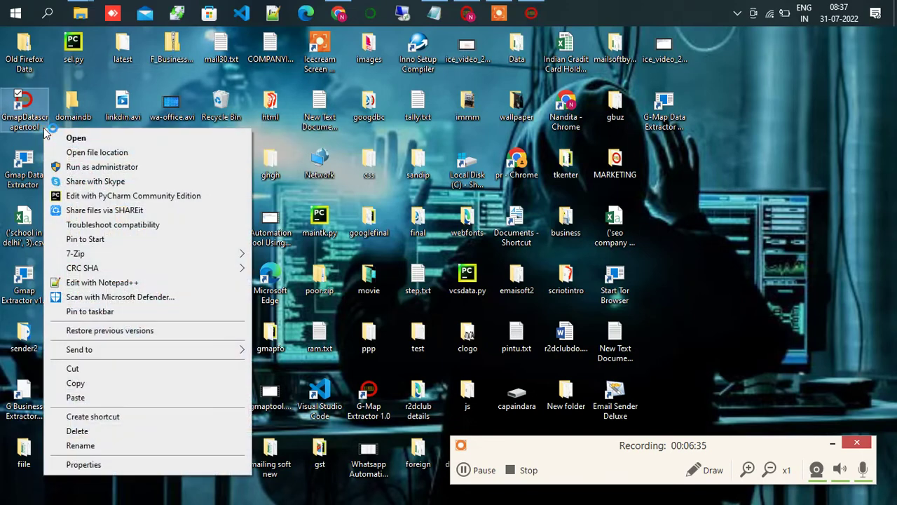
pyautogui.click(98, 153)
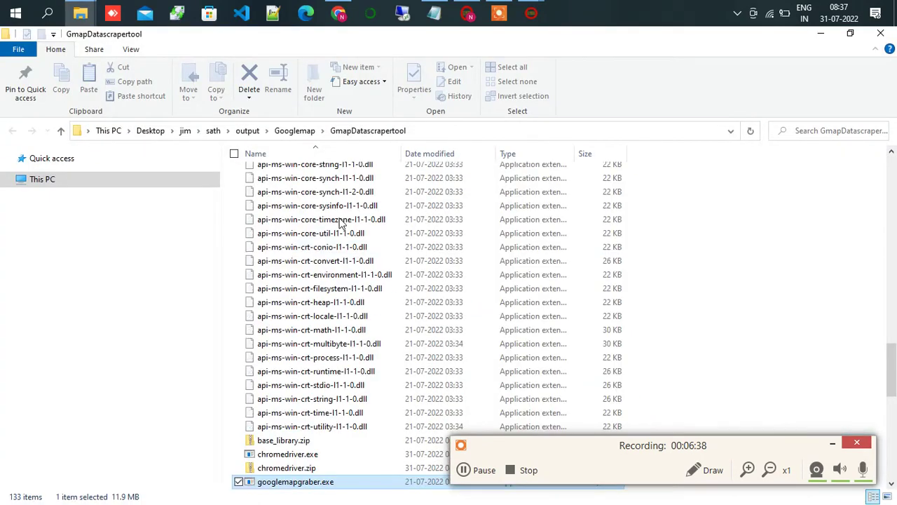
pyautogui.scroll(12, 390, 337)
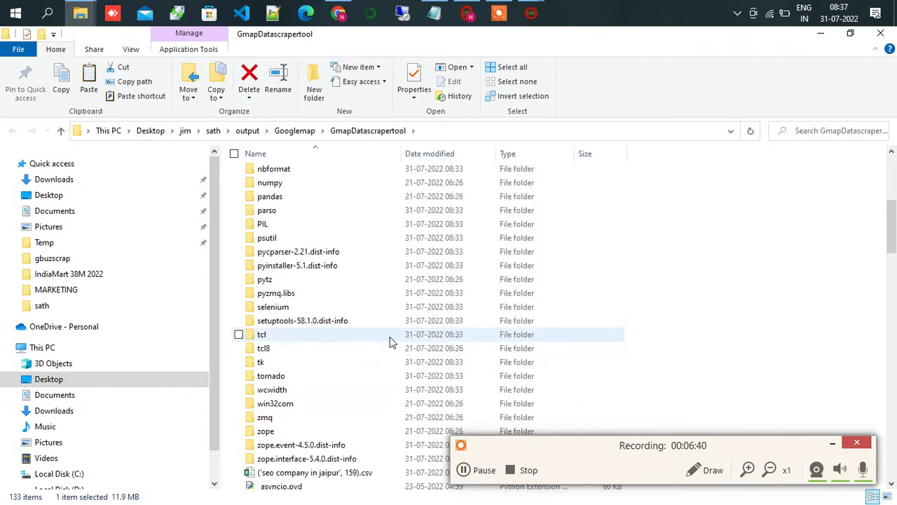
pyautogui.scroll(6, 390, 336)
pyautogui.click(286, 243)
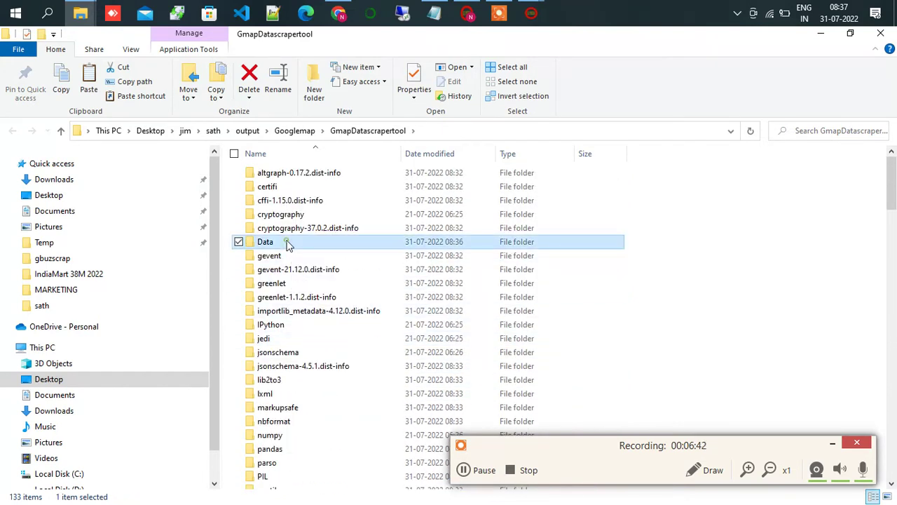
pyautogui.doubleClick(286, 242)
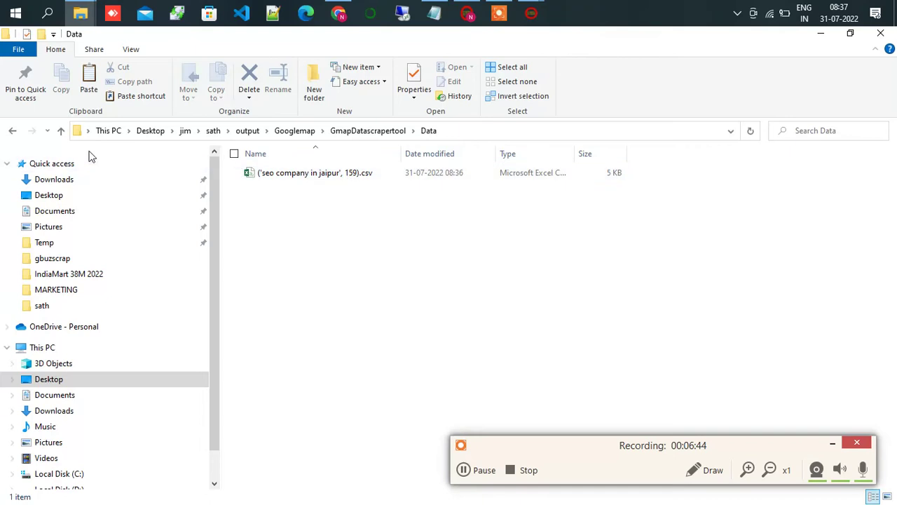
# - Go back to the GmapDatascrapertool folder and locate the "seo company in jaipur" CSV file among its files
pyautogui.click(14, 131)
pyautogui.scroll(-7, 472, 302)
pyautogui.scroll(-20, 472, 308)
pyautogui.scroll(-4, 472, 309)
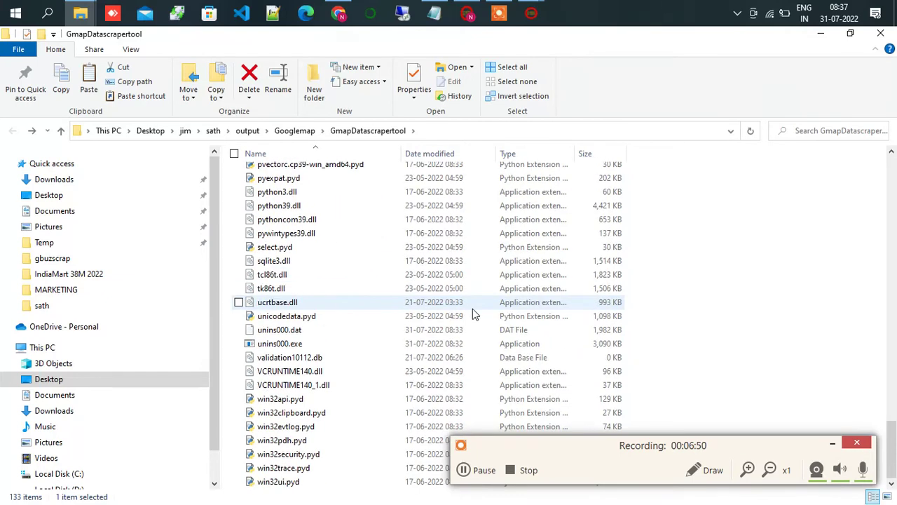
pyautogui.scroll(7, 448, 338)
pyautogui.scroll(20, 449, 338)
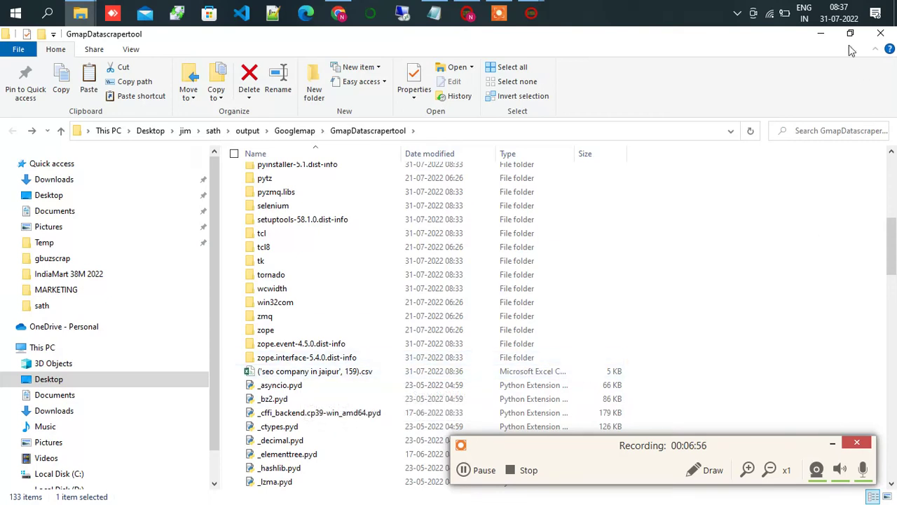
# - Minimize the GmapDatascrapertool folder window and both G Map Extractor windows to show the desktop
pyautogui.click(820, 34)
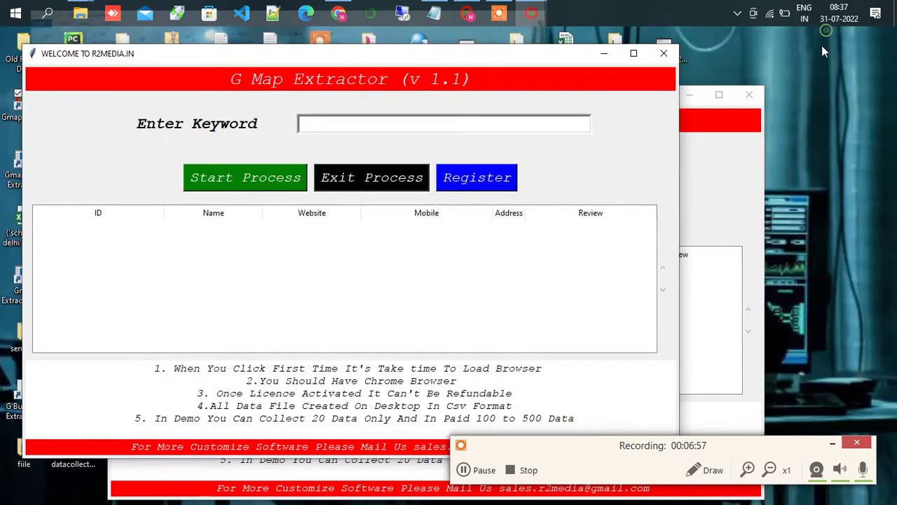
pyautogui.click(611, 61)
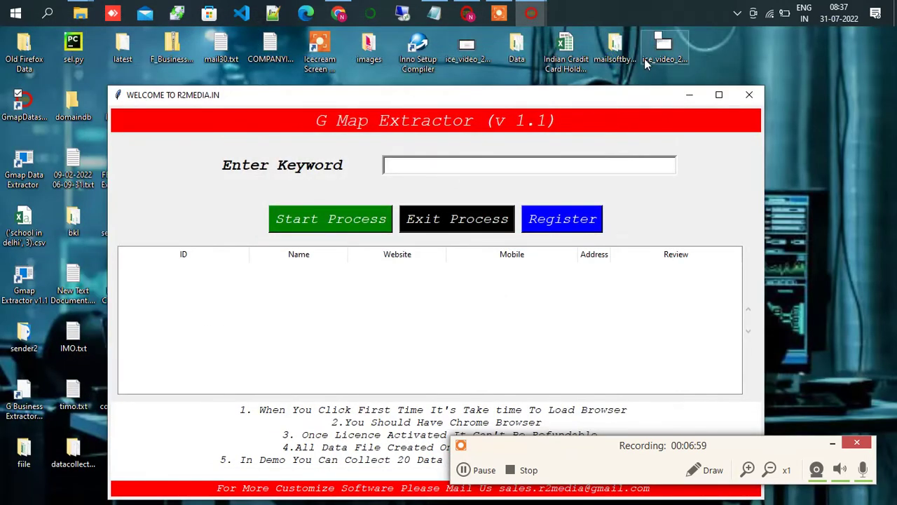
pyautogui.click(691, 97)
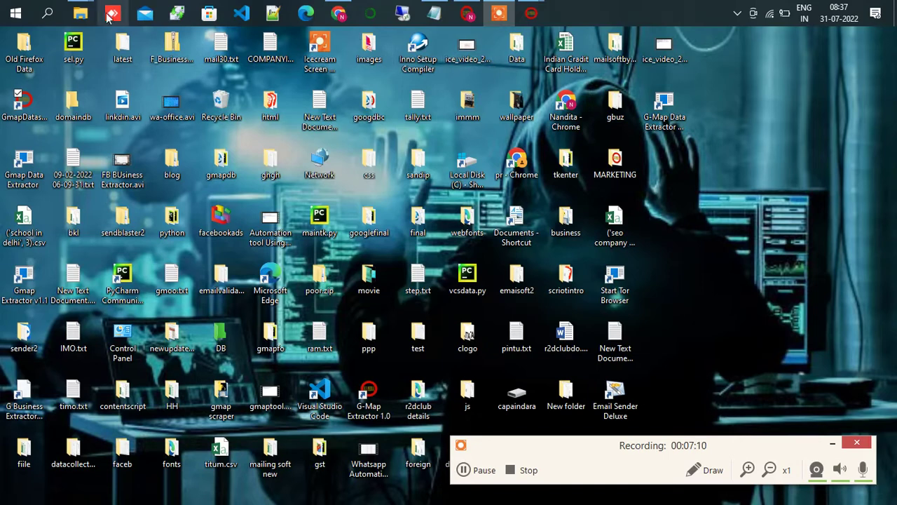
# - Open the "seo company in jaipur" CSV file from the GmapDatascrapertool Data folder in Excel and maximize the workbook window
pyautogui.moveTo(81, 12)
pyautogui.click(358, 90)
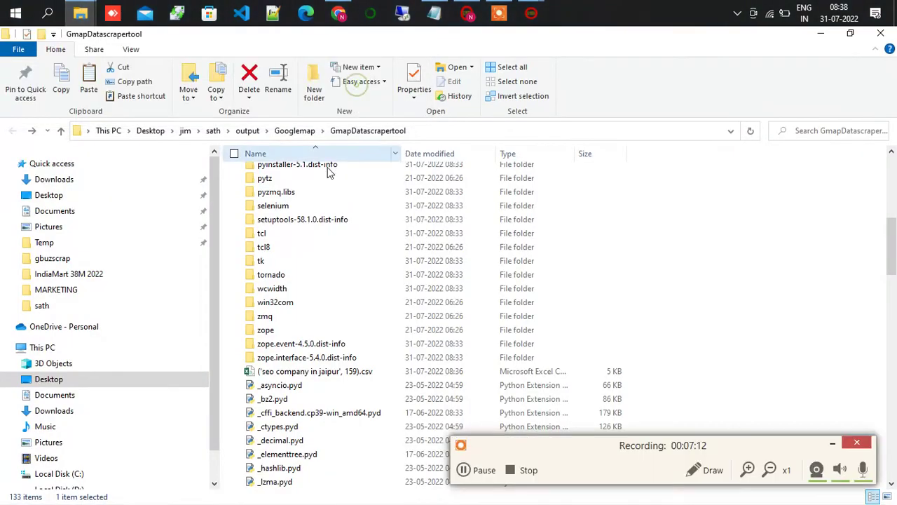
pyautogui.scroll(9, 337, 276)
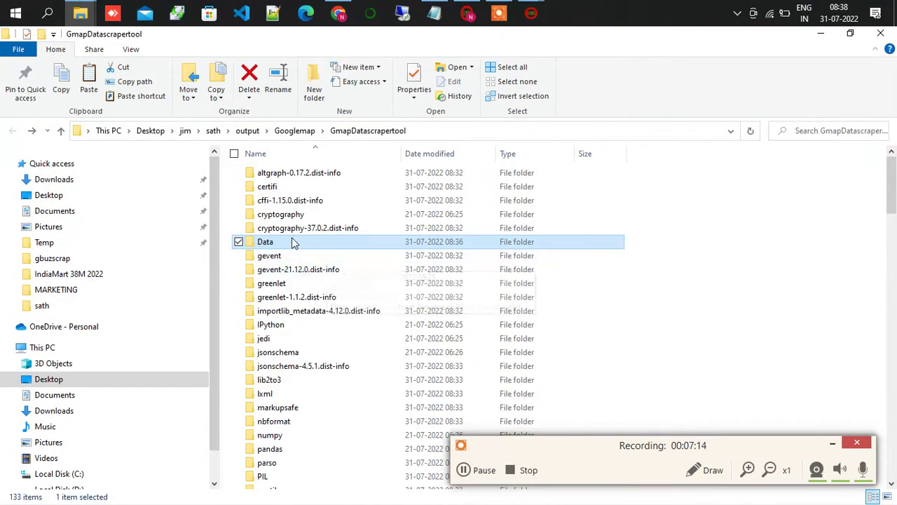
pyautogui.doubleClick(326, 241)
pyautogui.click(333, 178)
pyautogui.doubleClick(333, 178)
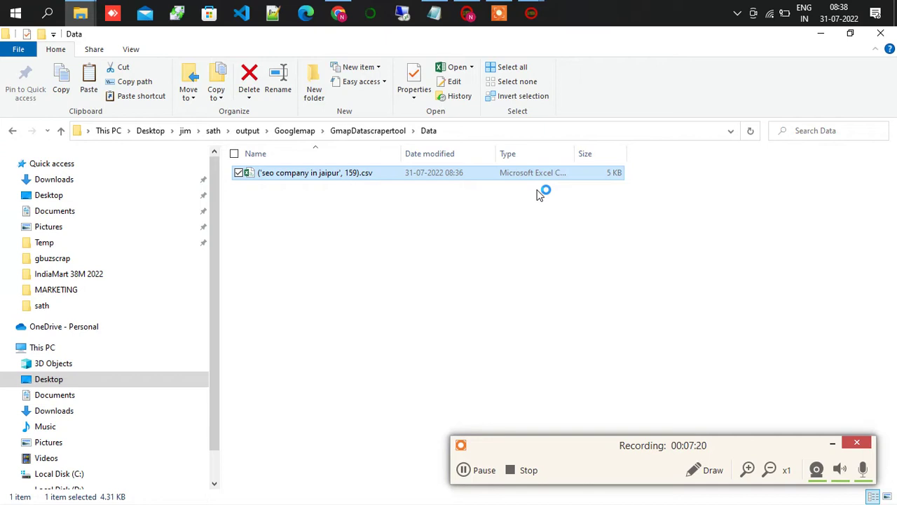
pyautogui.click(481, 469)
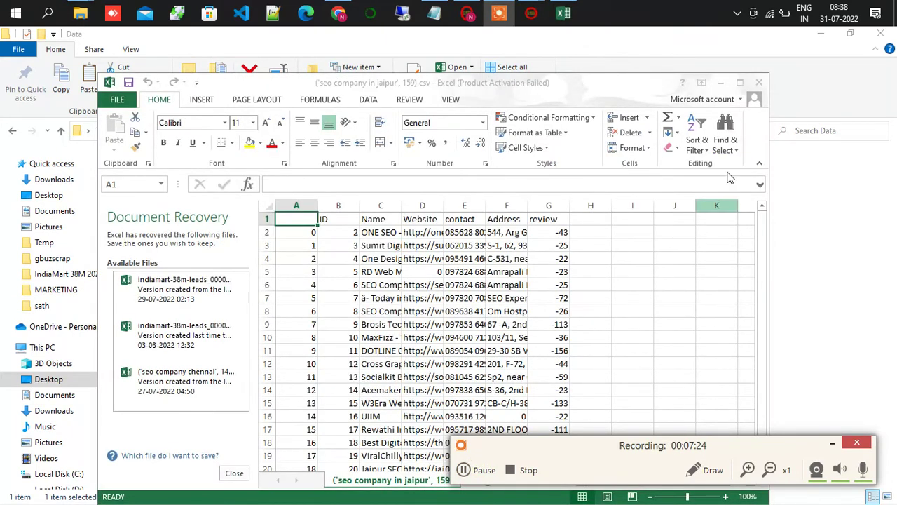
pyautogui.click(740, 82)
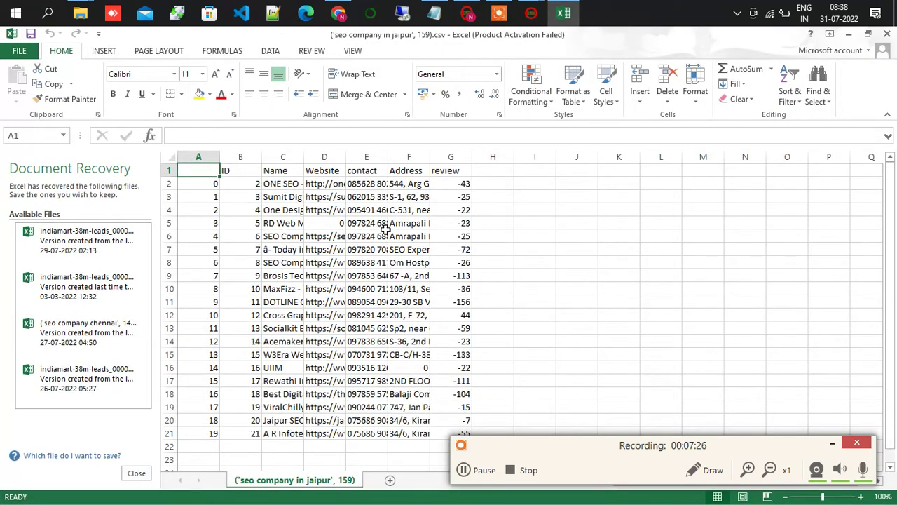
# - Widen the contact column to fit its full phone numbers and dismiss the Office activation wizard
pyautogui.moveTo(399, 156); pyautogui.dragTo(462, 199)
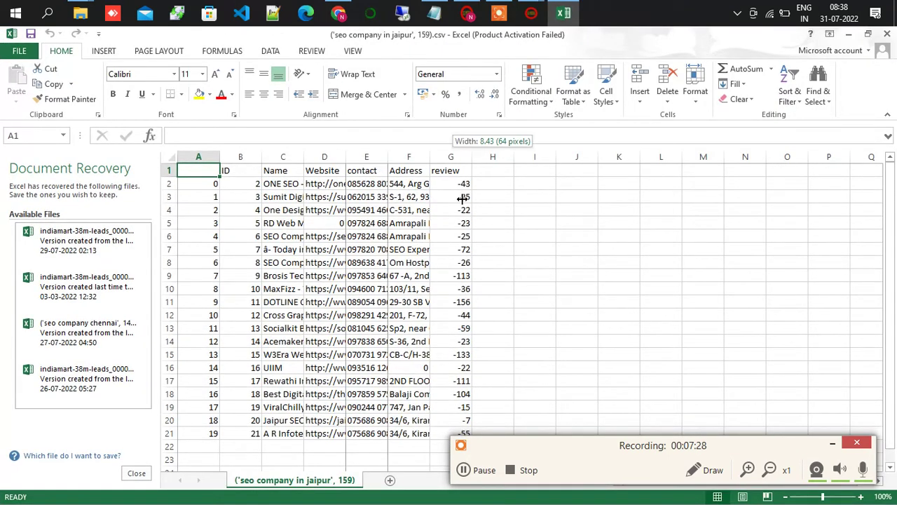
pyautogui.doubleClick(388, 158)
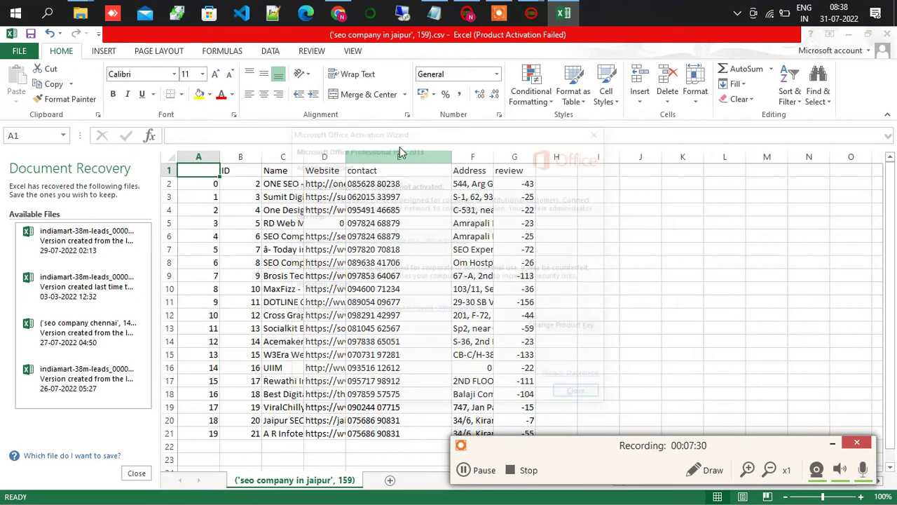
pyautogui.click(601, 132)
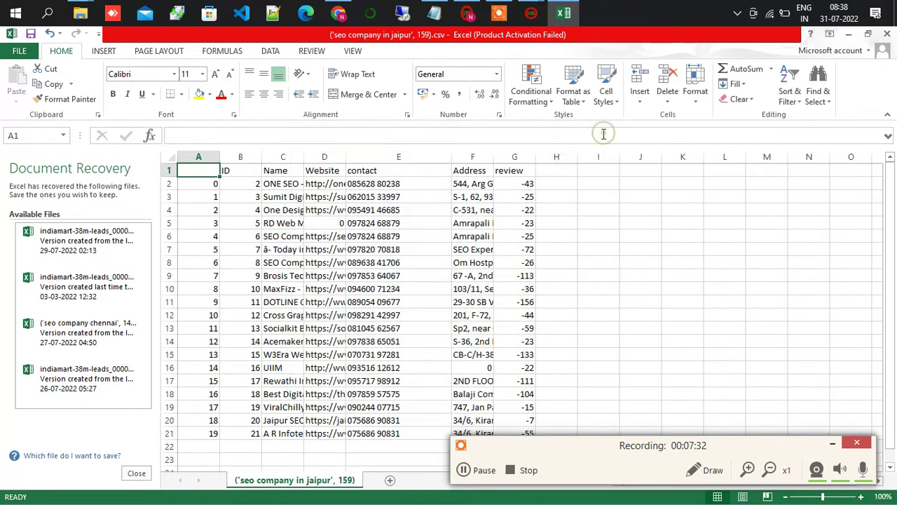
# - Copy the entire contact column E from the "seo company in jaipur" sheet
pyautogui.click(413, 150)
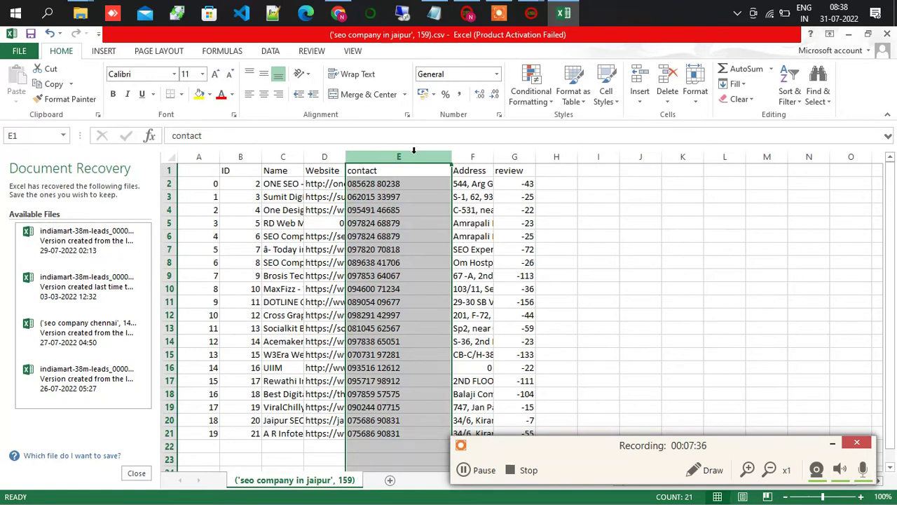
pyautogui.hotkey('ctrl', 'c')
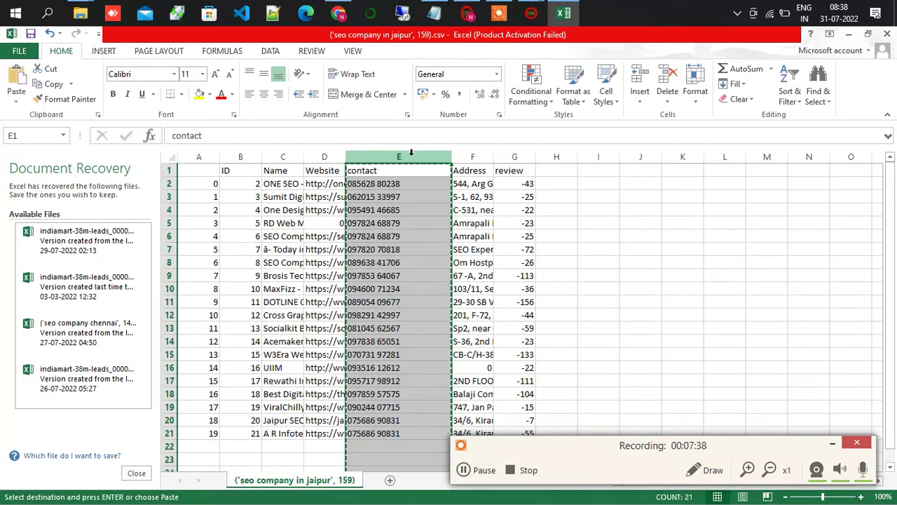
pyautogui.rightClick(440, 154)
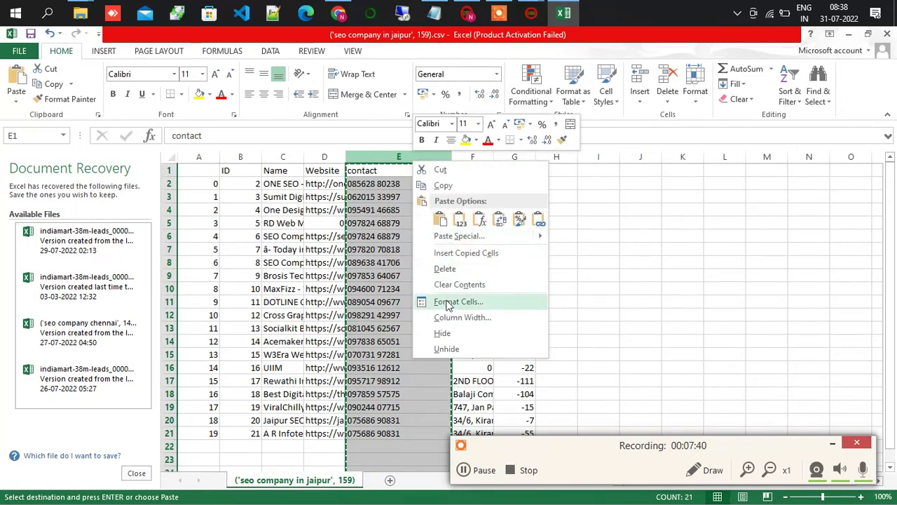
pyautogui.click(442, 186)
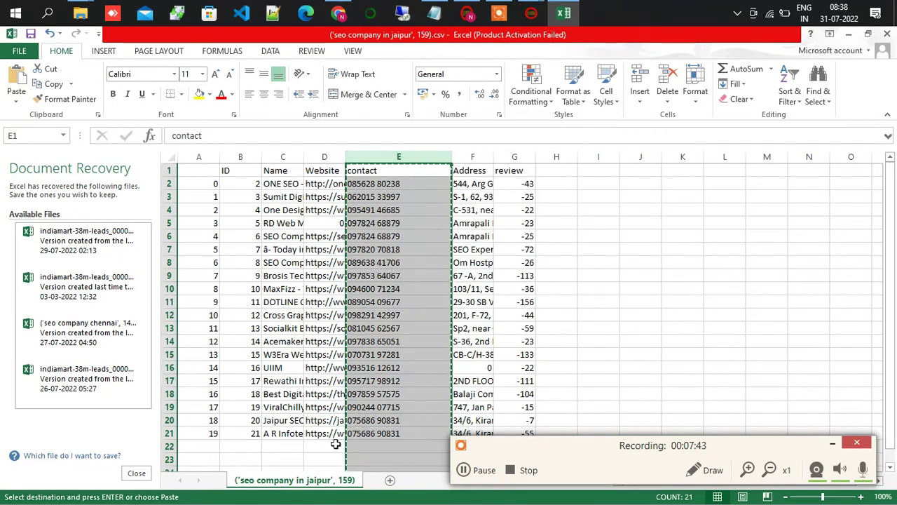
# - Add a new worksheet and paste the copied contact column into its widened column A
pyautogui.click(390, 481)
pyautogui.moveTo(219, 155); pyautogui.dragTo(268, 158)
pyautogui.rightClick(225, 173)
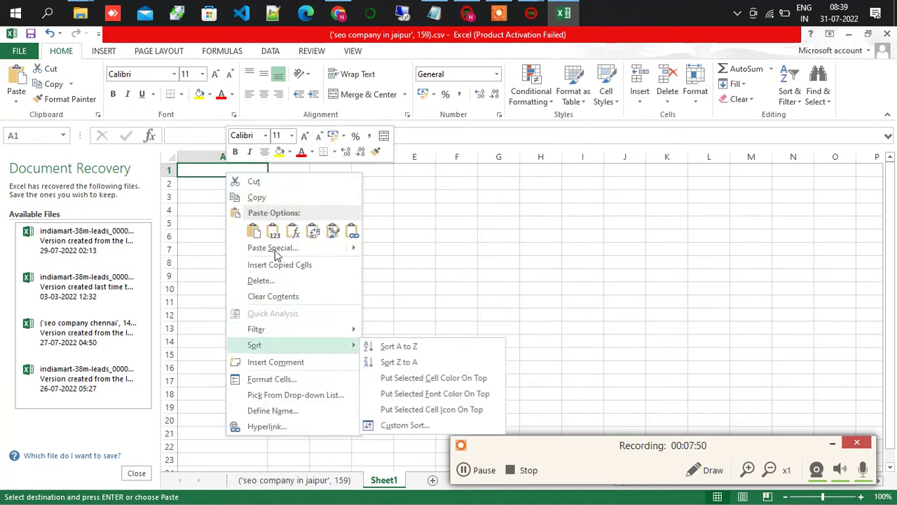
pyautogui.click(431, 201)
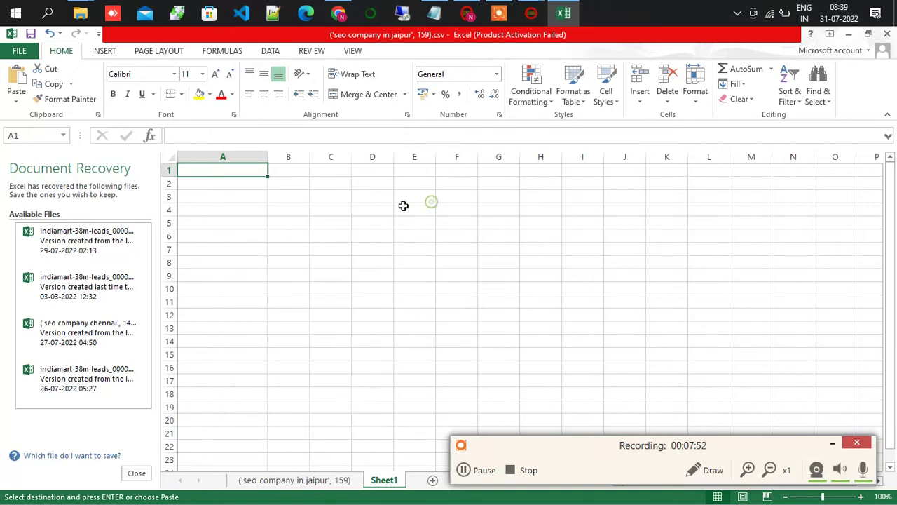
pyautogui.rightClick(245, 156)
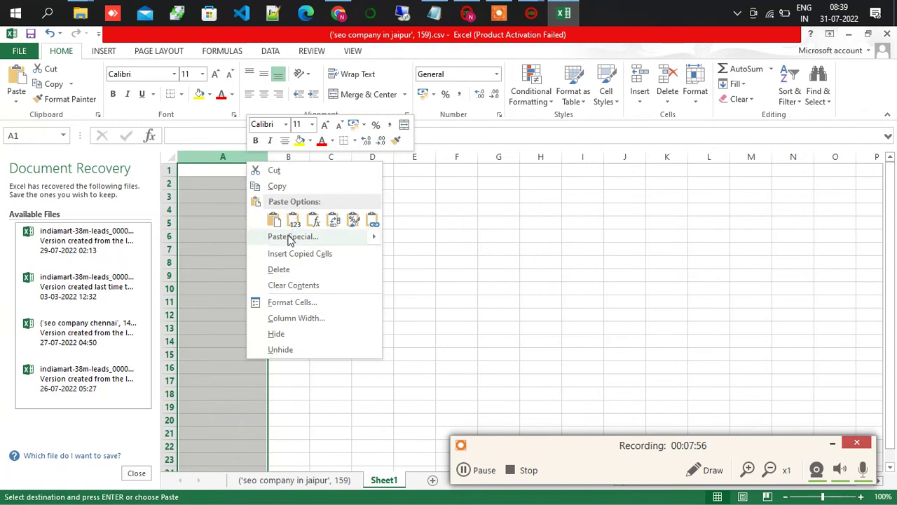
pyautogui.moveTo(291, 241)
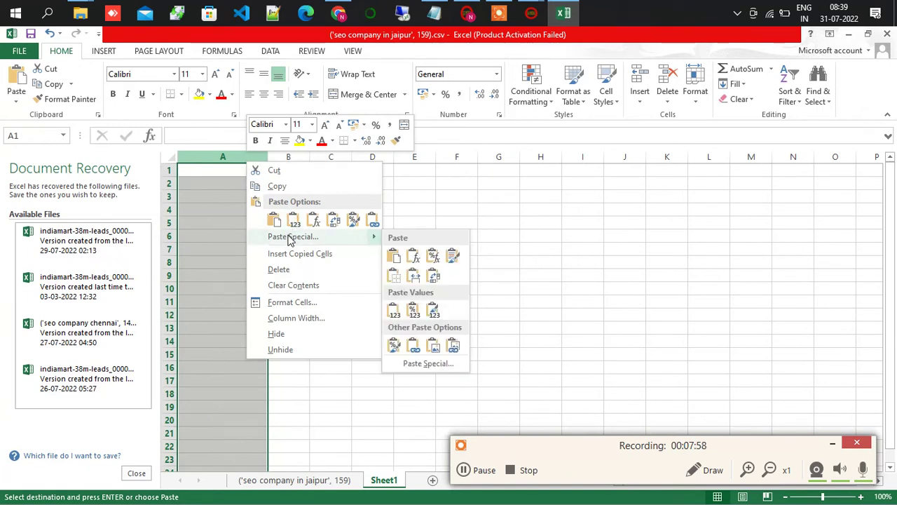
pyautogui.click(476, 218)
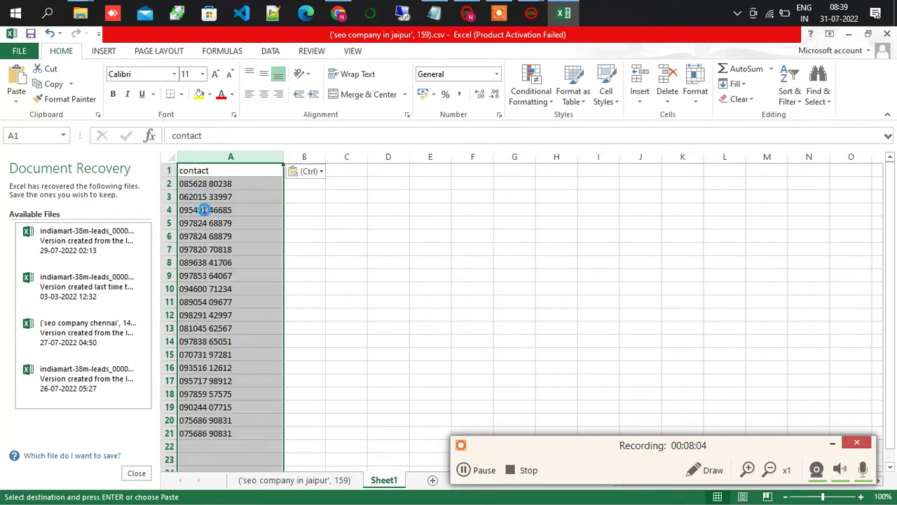
pyautogui.click(271, 342)
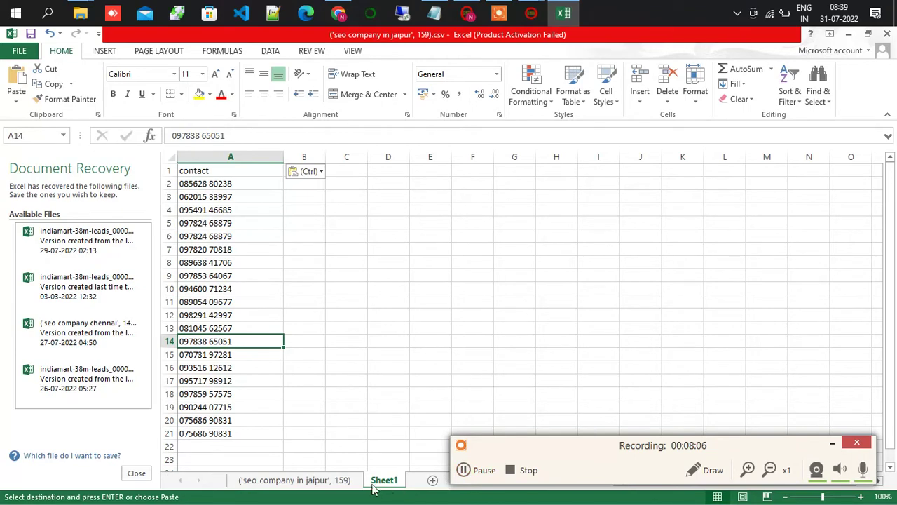
# - Switch to the Notepad notes and add the line "ctrl+v (to paste)" below "Because Some Windows Have Path issue"
pyautogui.click(434, 12)
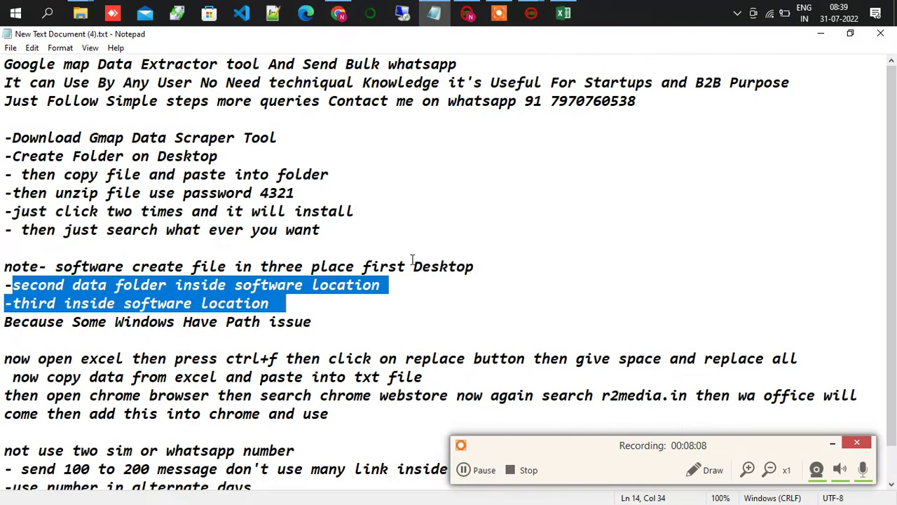
pyautogui.click(294, 309)
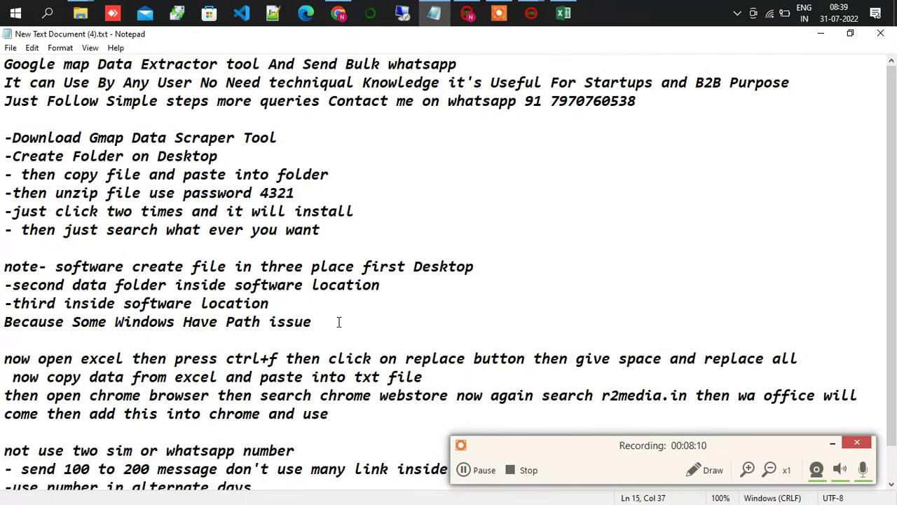
pyautogui.press('Return')
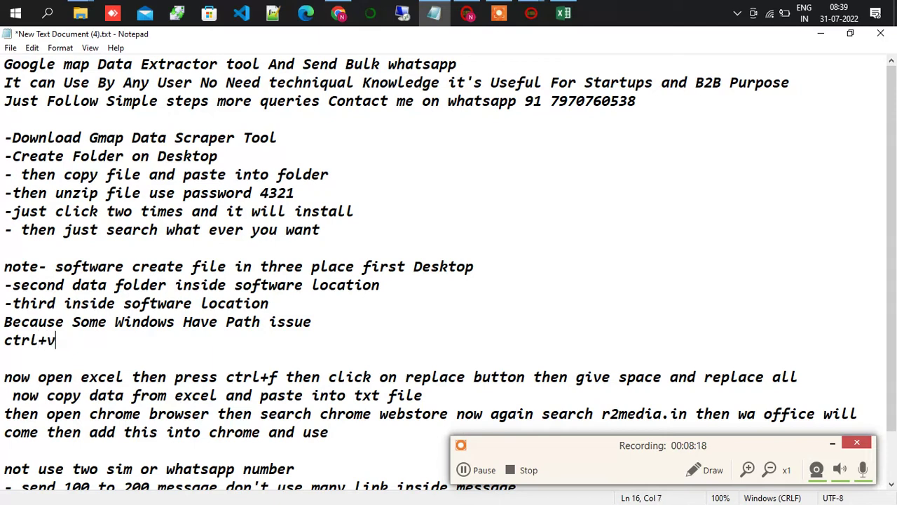
pyautogui.write('ctrl+v ()')
pyautogui.write('tp ')
pyautogui.write('o p')
pyautogui.write('aste')
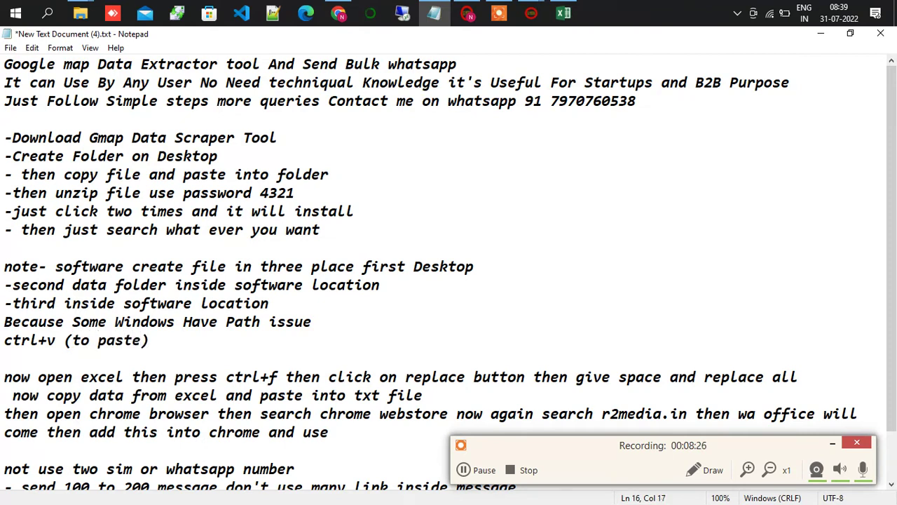
# - Return to Sheet1 in Excel and remove the spaces from all contact numbers by replacing every space with nothing
pyautogui.click(821, 34)
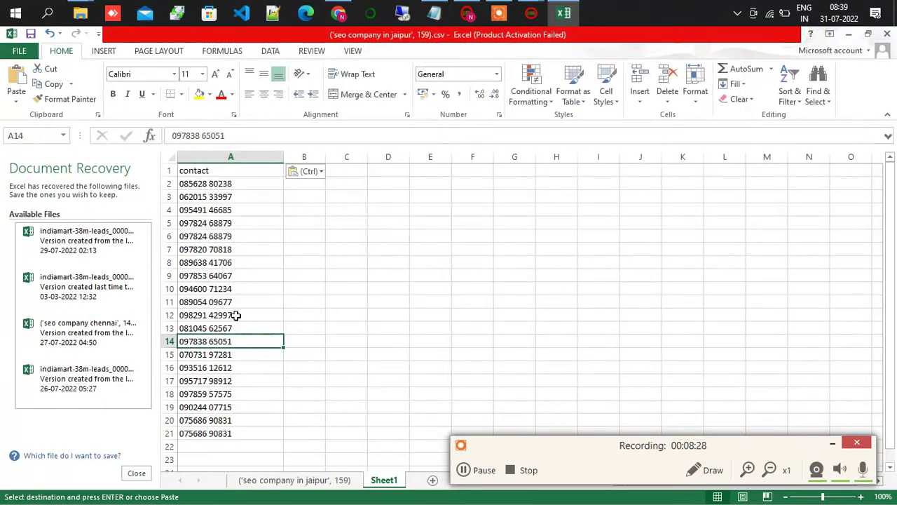
pyautogui.click(322, 232)
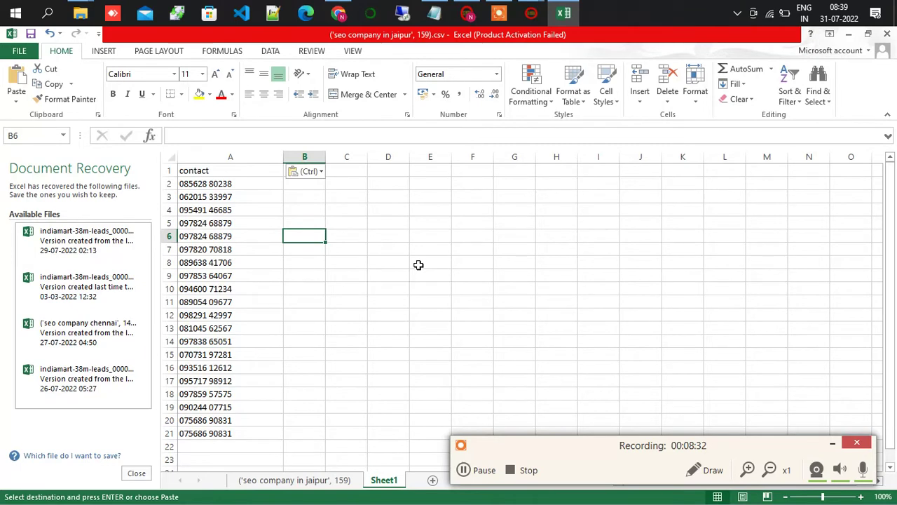
pyautogui.hotkey('ctrl', 'f')
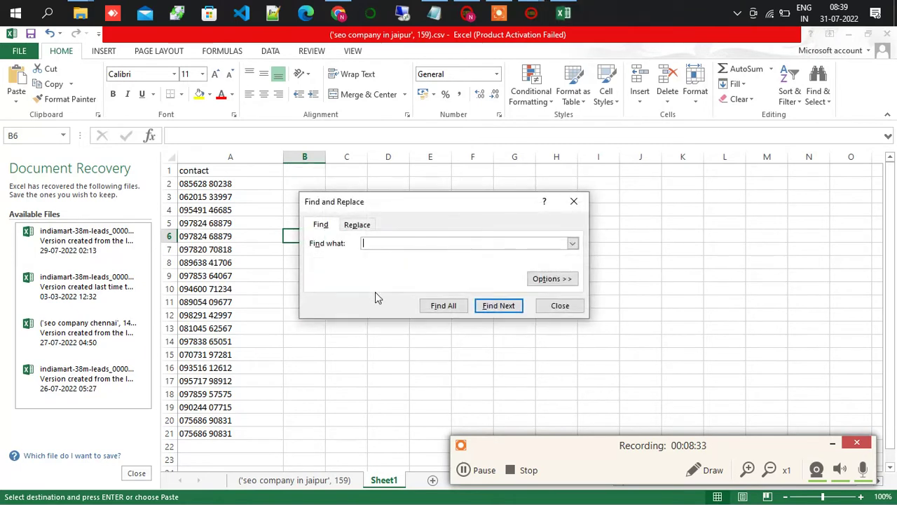
pyautogui.click(359, 225)
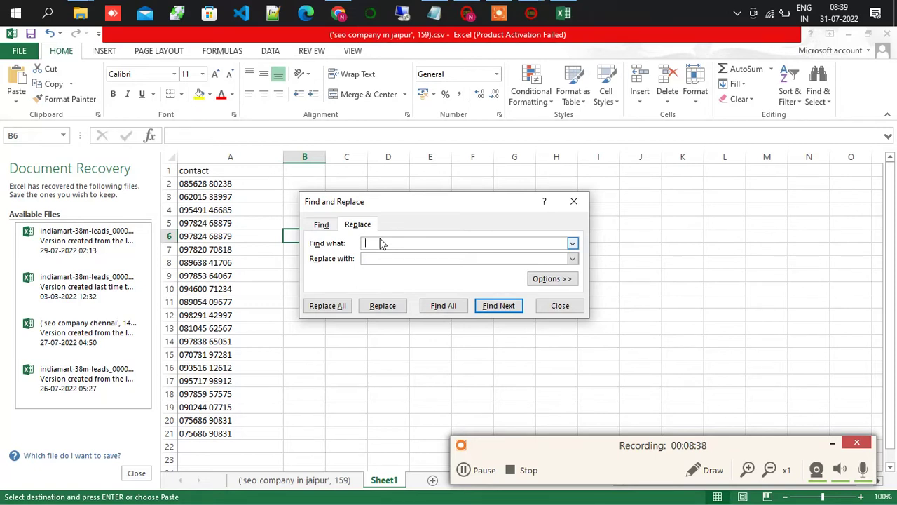
pyautogui.click(328, 306)
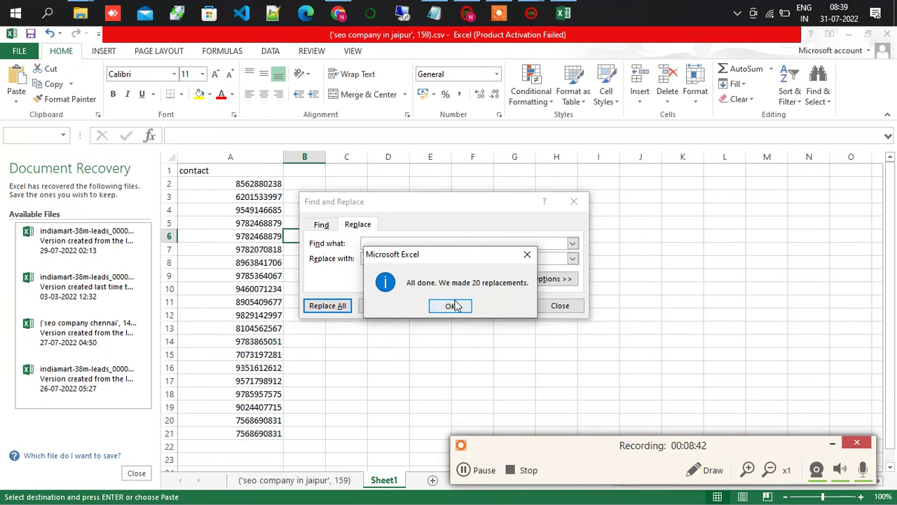
pyautogui.click(455, 306)
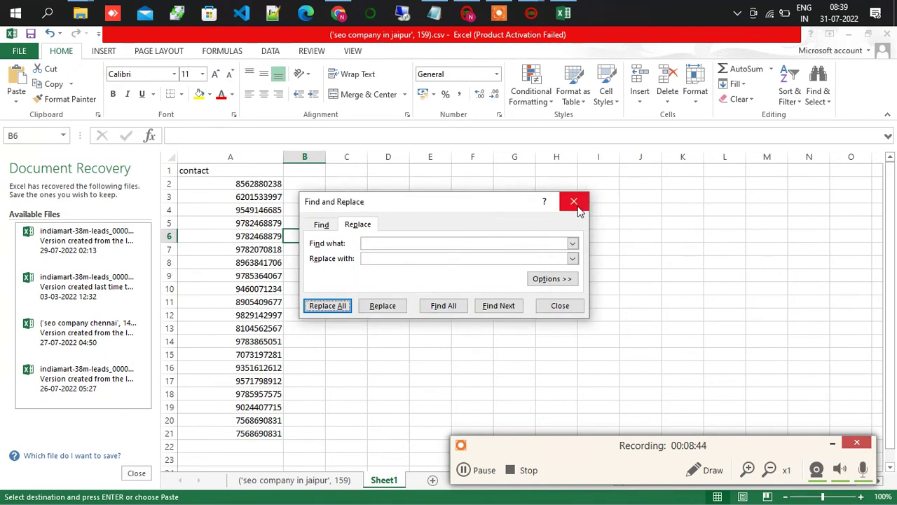
pyautogui.click(574, 202)
# - Copy the cleaned contact numbers in A2:A21, leaving out the header
pyautogui.click(266, 157)
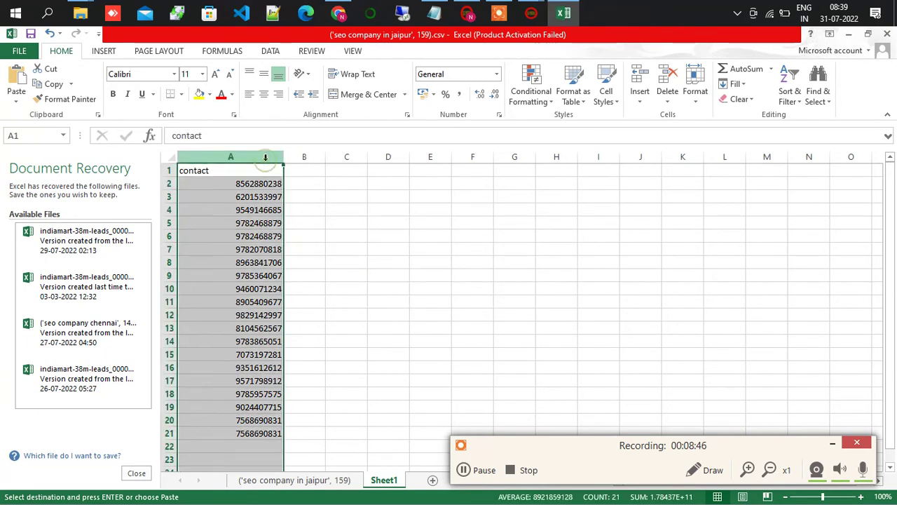
pyautogui.click(424, 210)
pyautogui.moveTo(240, 184); pyautogui.dragTo(243, 427)
pyautogui.hotkey('ctrl', 'c')
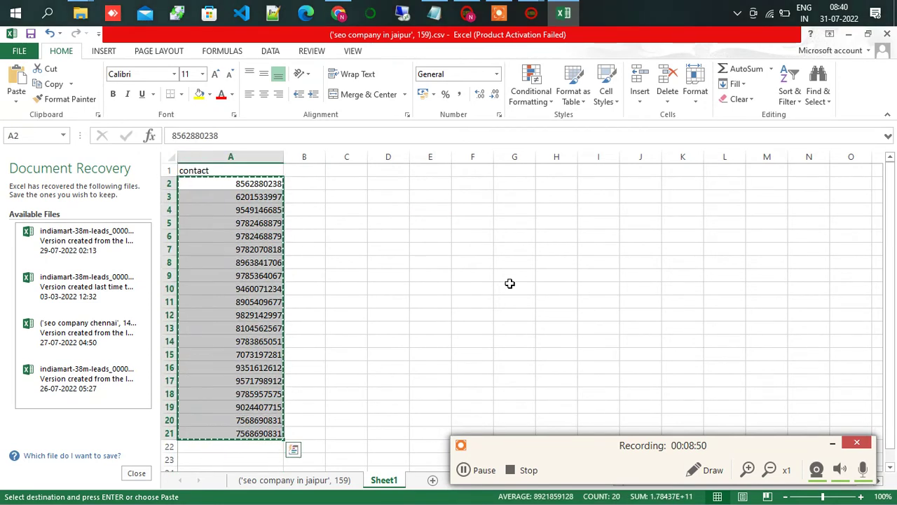
# - Leave Excel and open the existing New Text Document (3).txt from the desktop
pyautogui.click(848, 34)
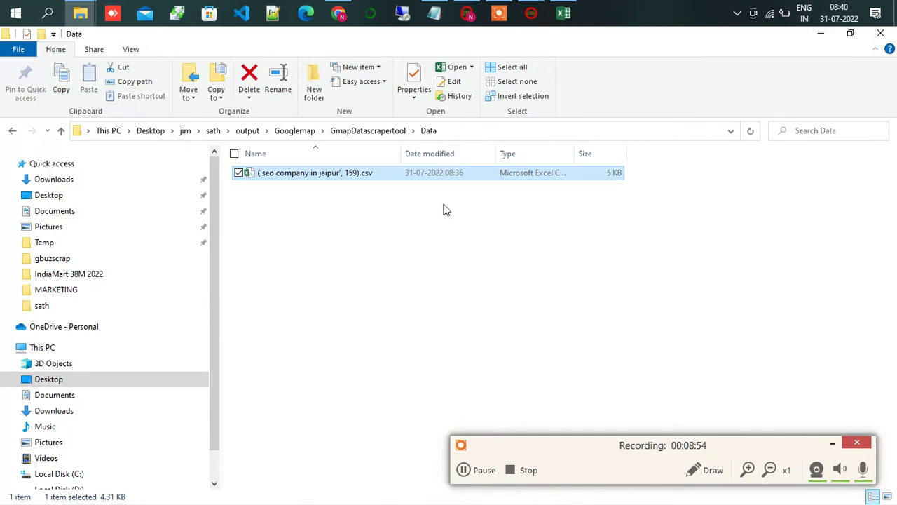
pyautogui.rightClick(253, 204)
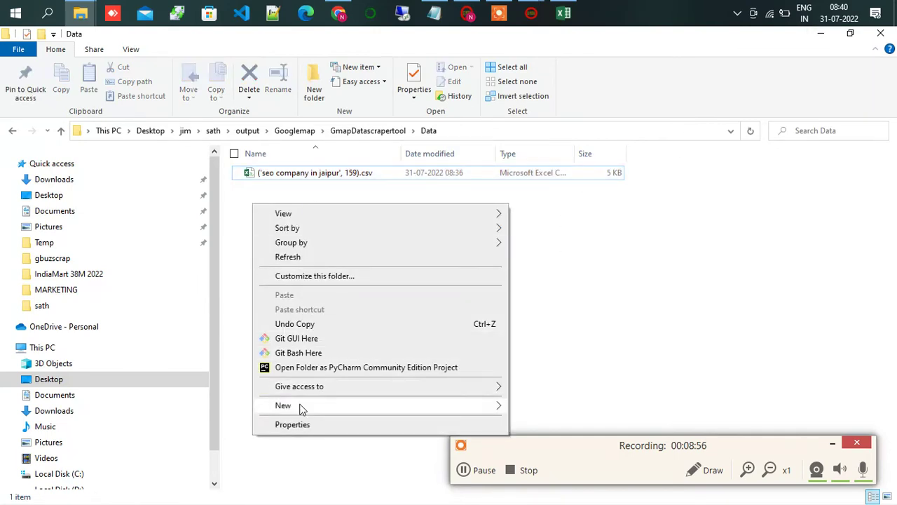
pyautogui.click(827, 38)
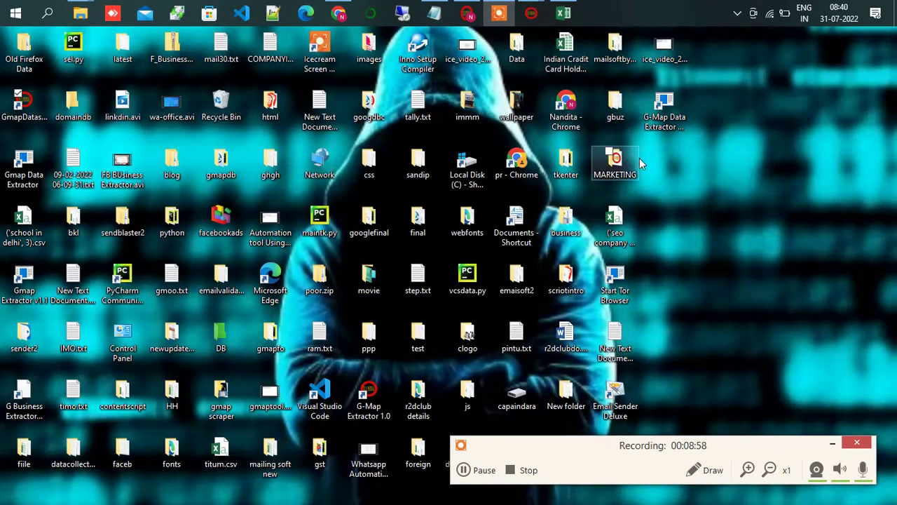
pyautogui.rightClick(640, 158)
pyautogui.click(785, 93)
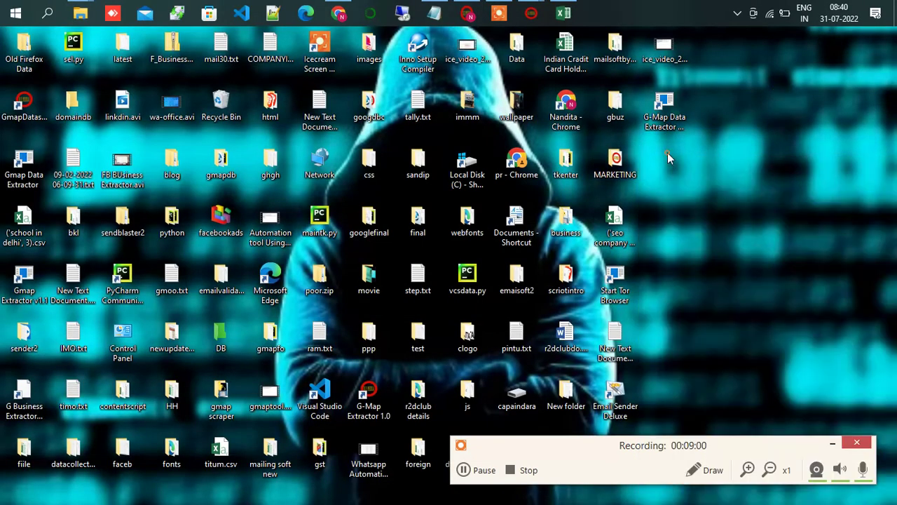
pyautogui.rightClick(667, 153)
pyautogui.doubleClick(615, 328)
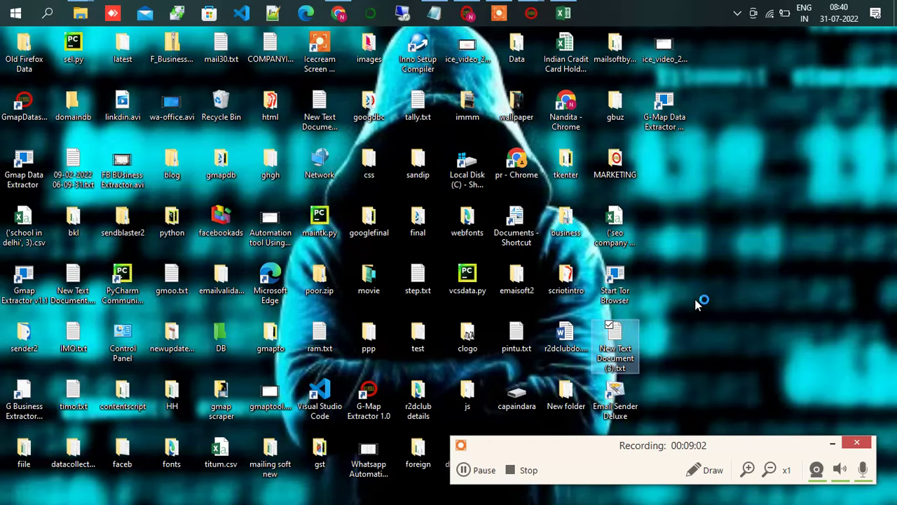
# - Replace all the old numbers in New Text Document (3).txt with the copied contact numbers, save the file and minimize it
pyautogui.hotkey('ctrl', 'a')
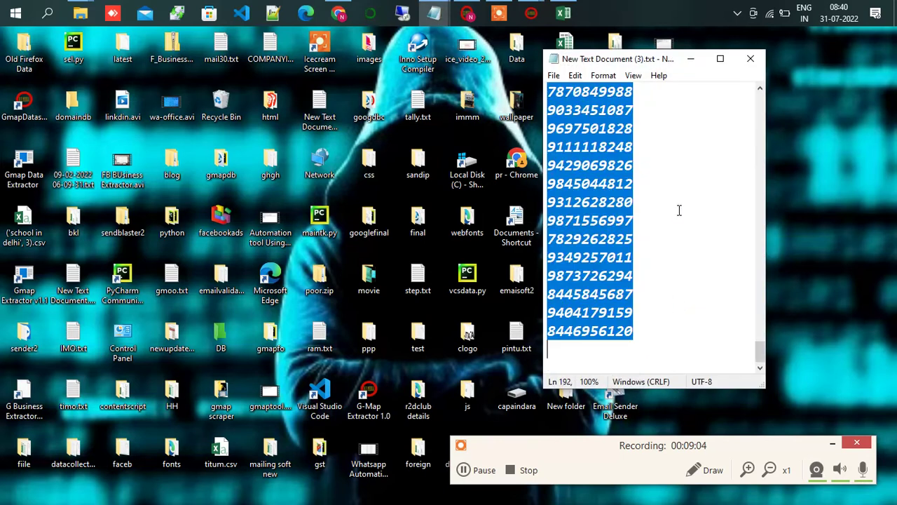
pyautogui.hotkey('ctrl', 'v')
pyautogui.click(554, 75)
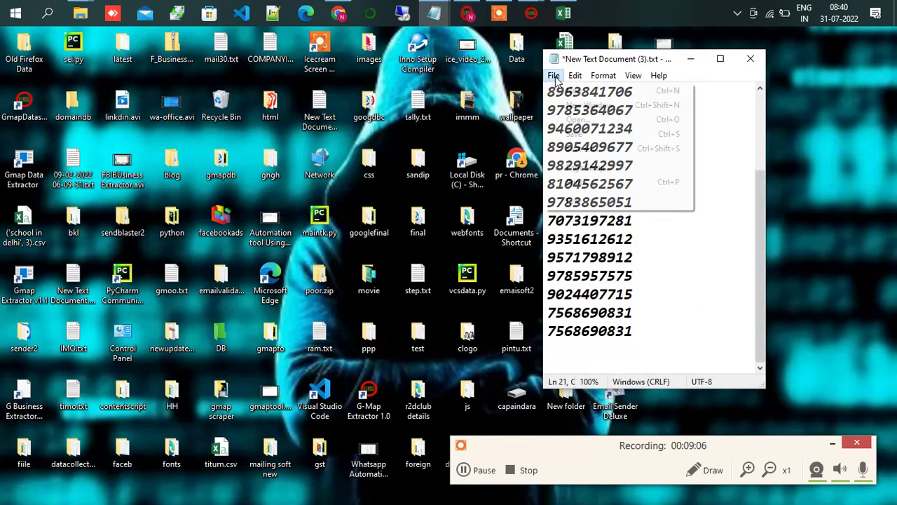
pyautogui.click(579, 134)
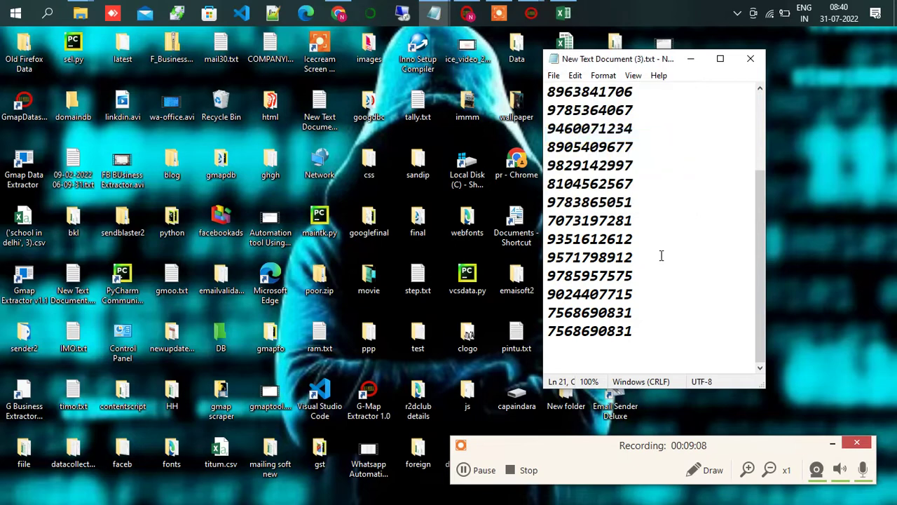
pyautogui.click(692, 59)
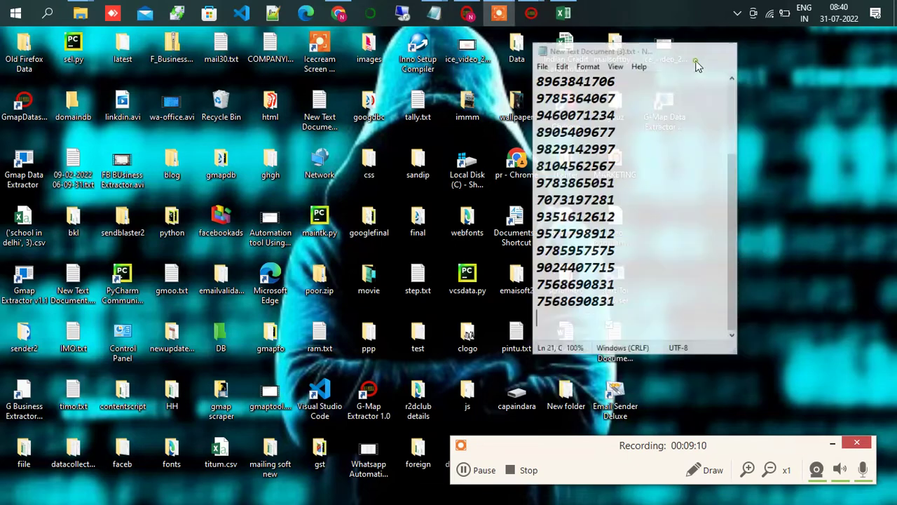
# - Switch to Chrome and open a new tab
pyautogui.click(339, 12)
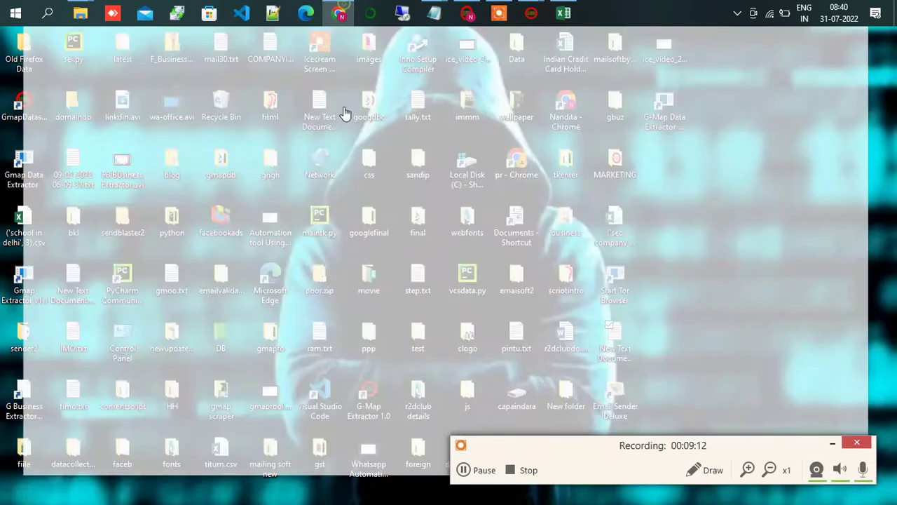
pyautogui.click(335, 39)
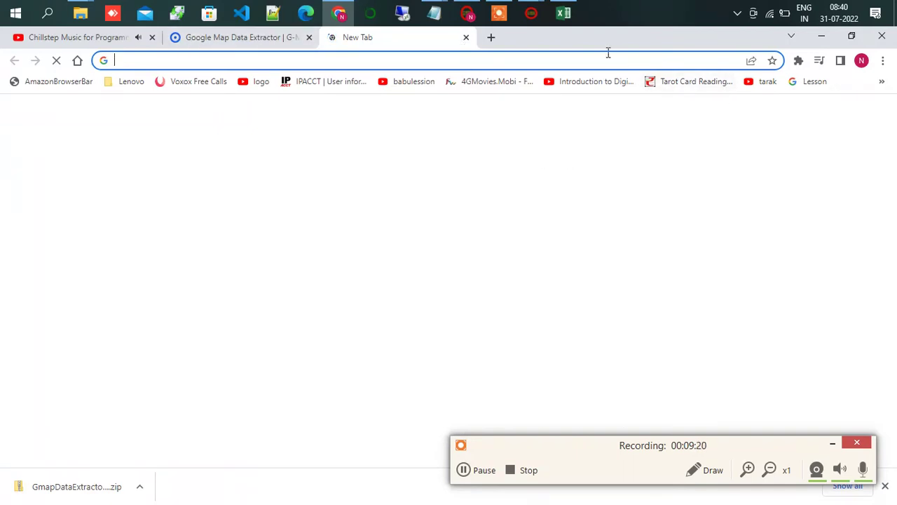
# - Review the Notepad notes on replacing spaces in Excel and adding WA Office from the Chrome web store, highlighting the relevant lines
pyautogui.moveTo(565, 23)
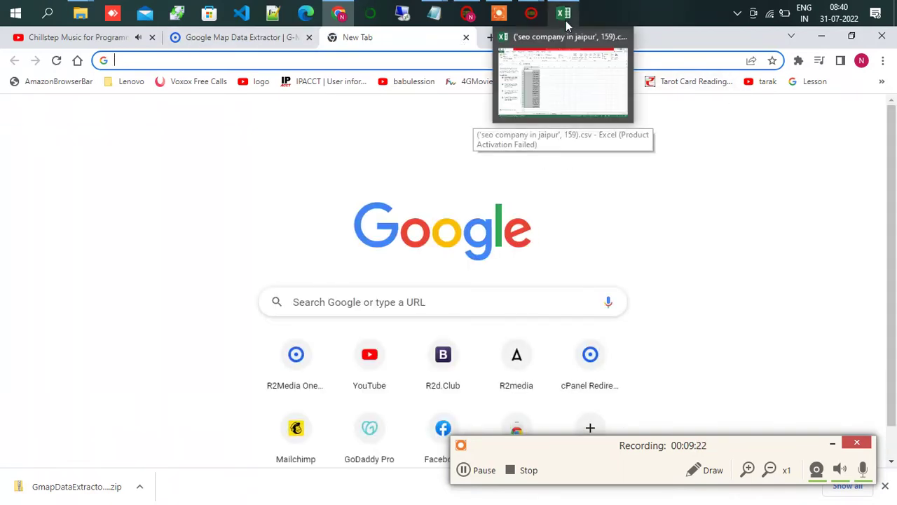
pyautogui.moveTo(434, 14)
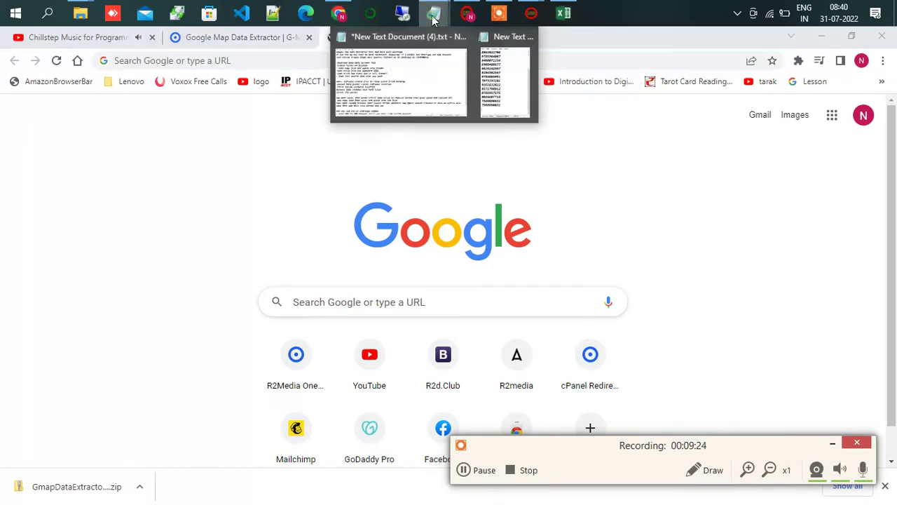
pyautogui.click(390, 79)
pyautogui.scroll(-1, 216, 355)
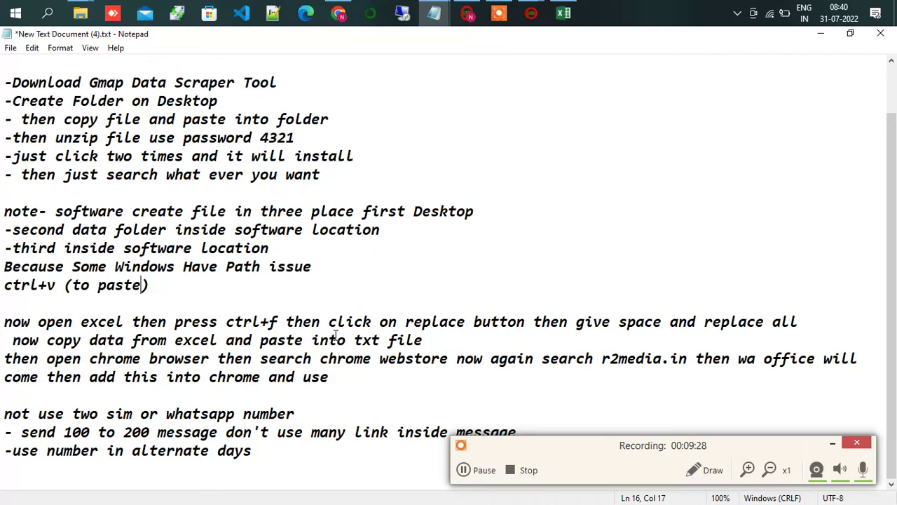
pyautogui.moveTo(226, 322); pyautogui.dragTo(278, 322)
pyautogui.moveTo(457, 322); pyautogui.dragTo(811, 328)
pyautogui.click(552, 333)
pyautogui.moveTo(8, 364); pyautogui.dragTo(435, 373)
pyautogui.click(829, 37)
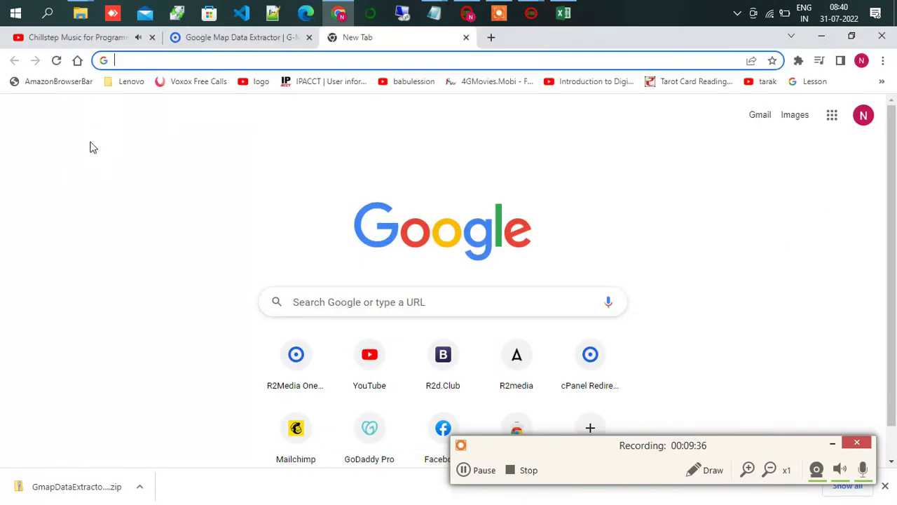
# - Find the Chrome Web Store through a "chrome web store" search and search the store for "r2media"
pyautogui.write('chrome')
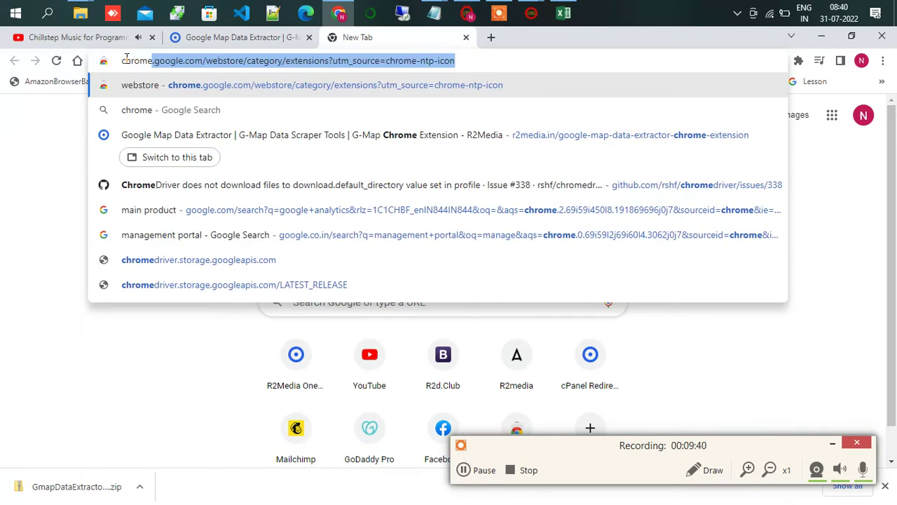
pyautogui.write(' web')
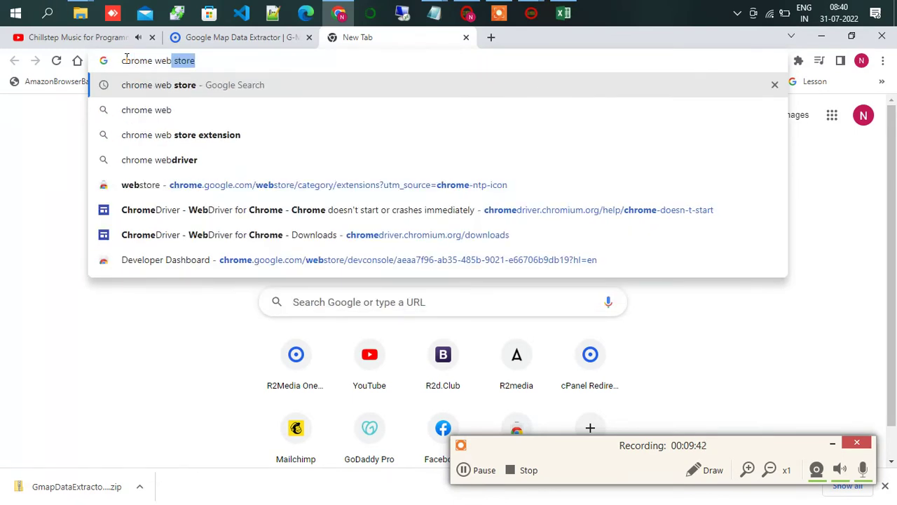
pyautogui.press('Return')
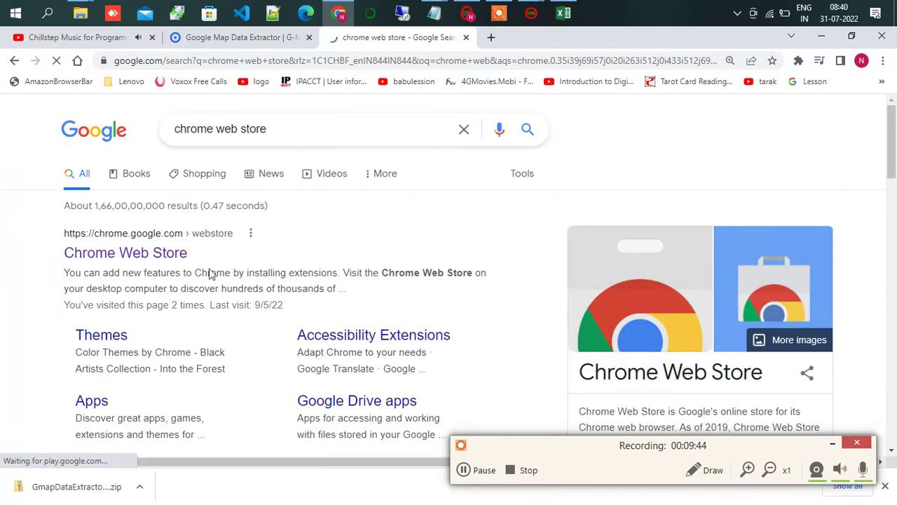
pyautogui.click(145, 254)
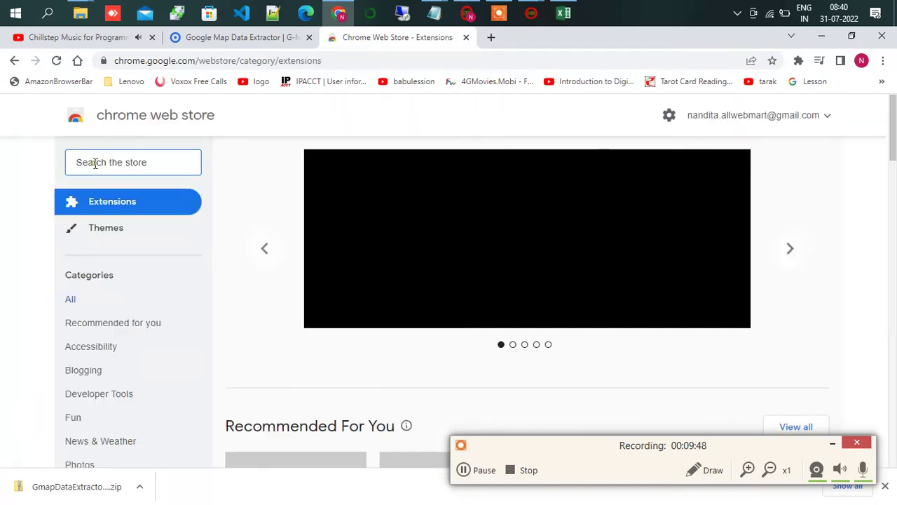
pyautogui.write('r2media')
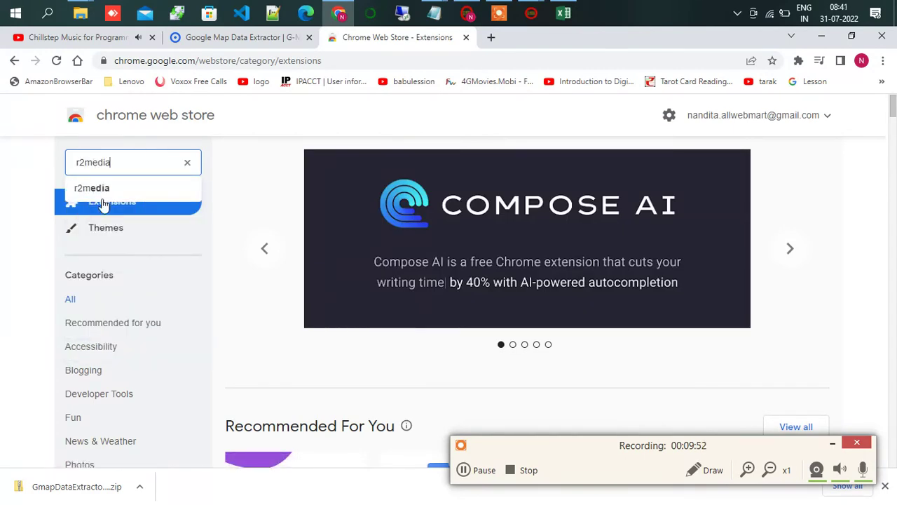
pyautogui.click(98, 189)
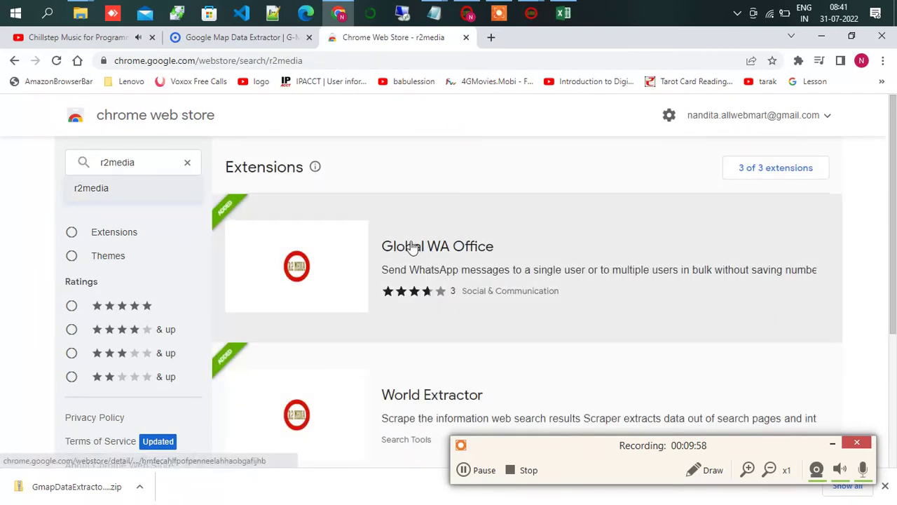
# - Open the Global WA Office listing and launch the installed extension
pyautogui.click(455, 249)
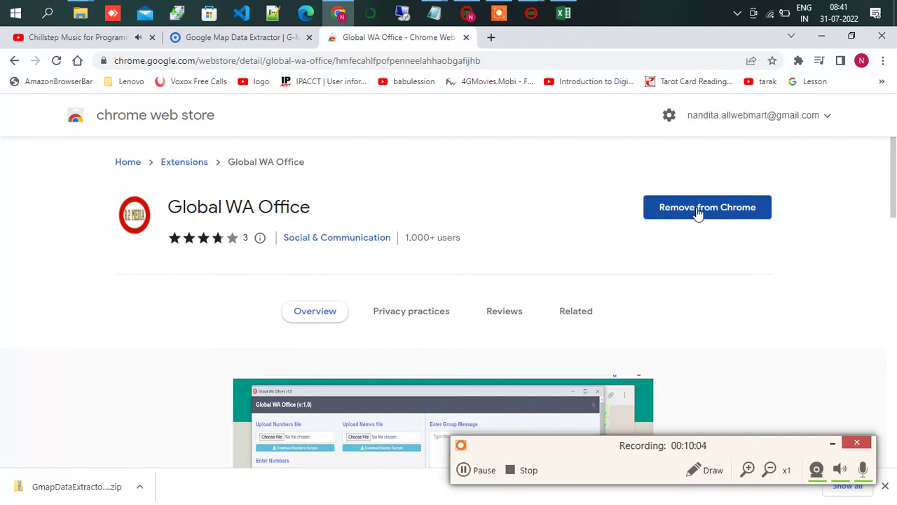
pyautogui.click(798, 60)
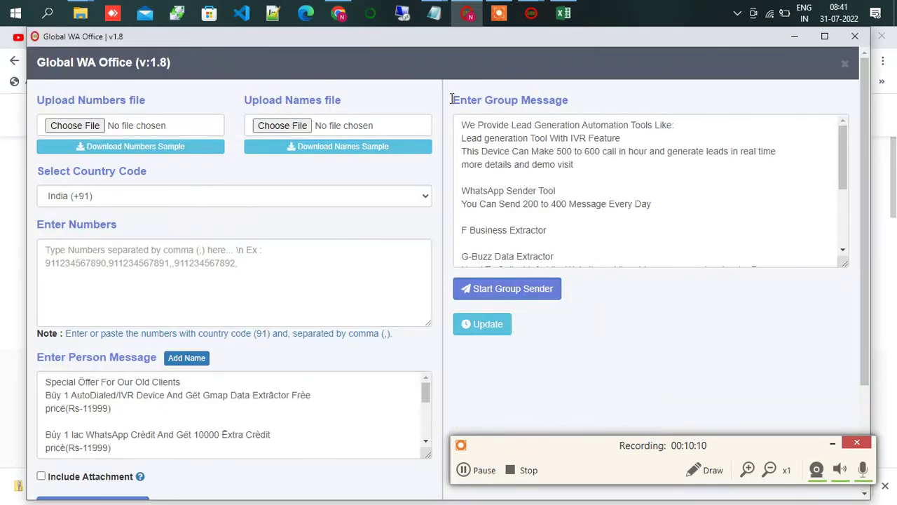
# - Switch to the Notepad notes, add the line "i already added" below the Chrome webstore instructions and minimize the notes
pyautogui.moveTo(434, 13)
pyautogui.click(436, 81)
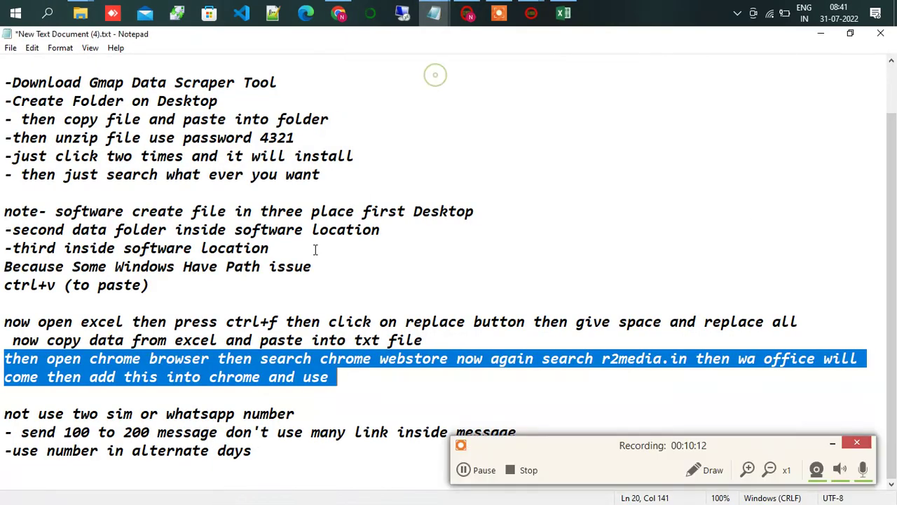
pyautogui.click(356, 379)
pyautogui.press('Return')
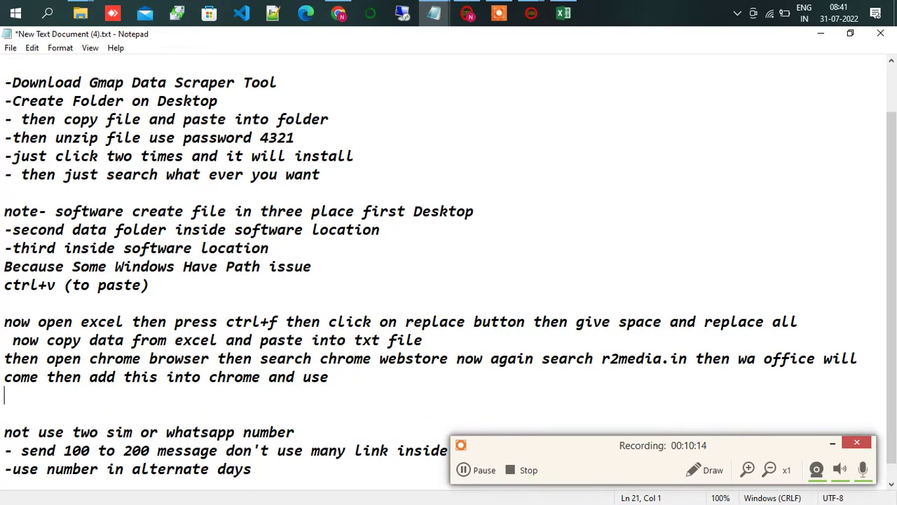
pyautogui.write('i already addes')
pyautogui.press('BackSpace')
pyautogui.write('d')
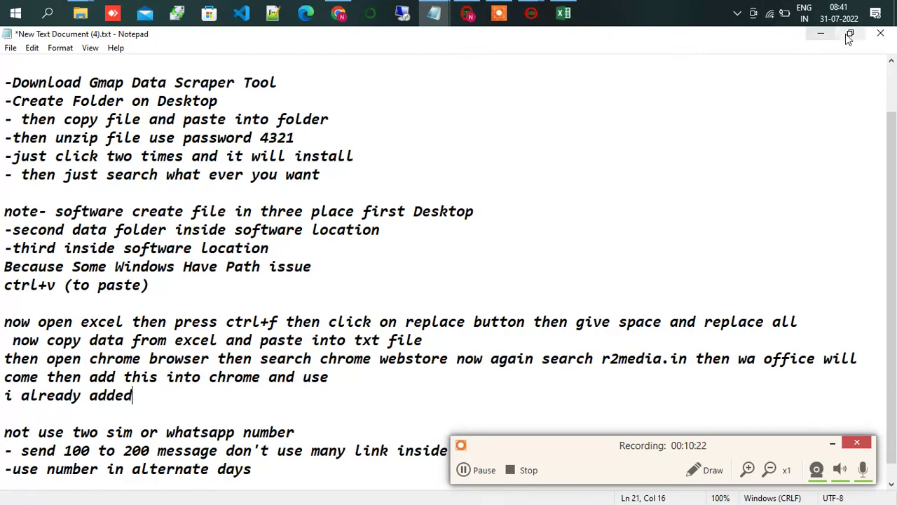
pyautogui.click(821, 34)
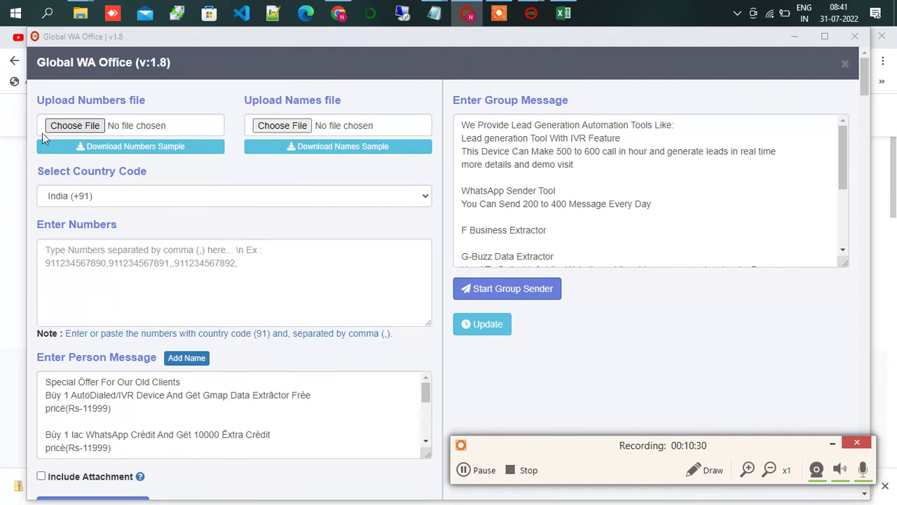
# - Upload New Text Document (3).txt from the Desktop as the numbers file in Global WA Office
pyautogui.click(90, 126)
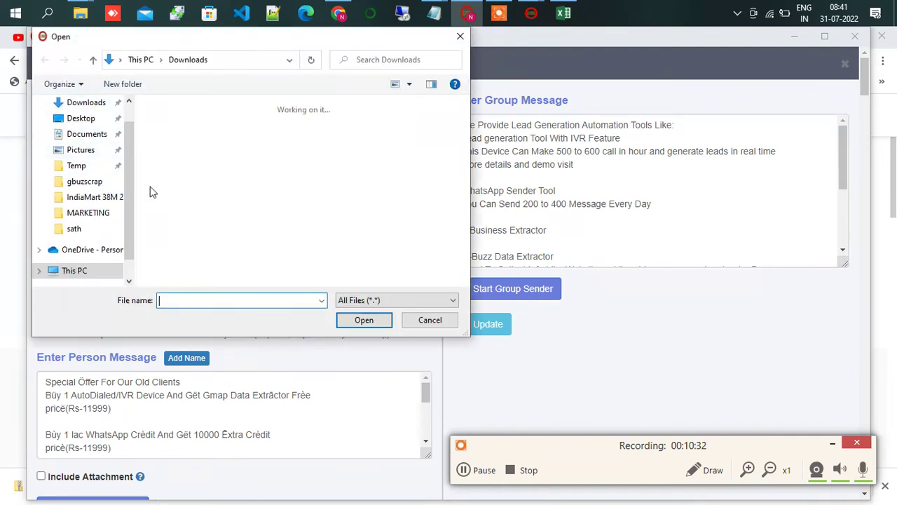
pyautogui.scroll(1, 90, 136)
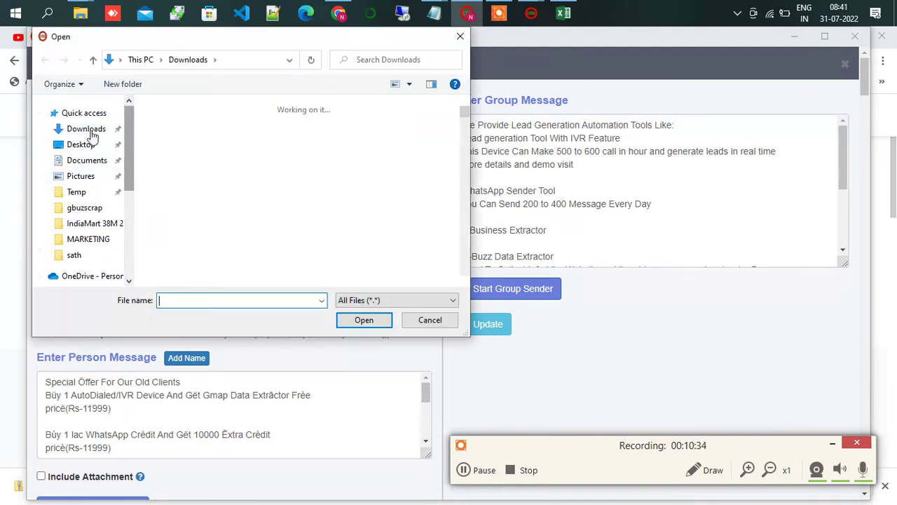
pyautogui.click(82, 144)
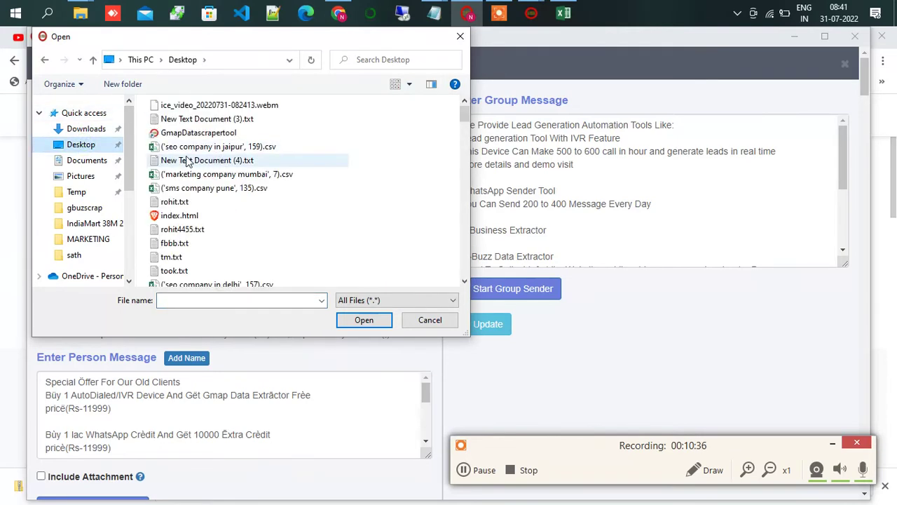
pyautogui.click(241, 119)
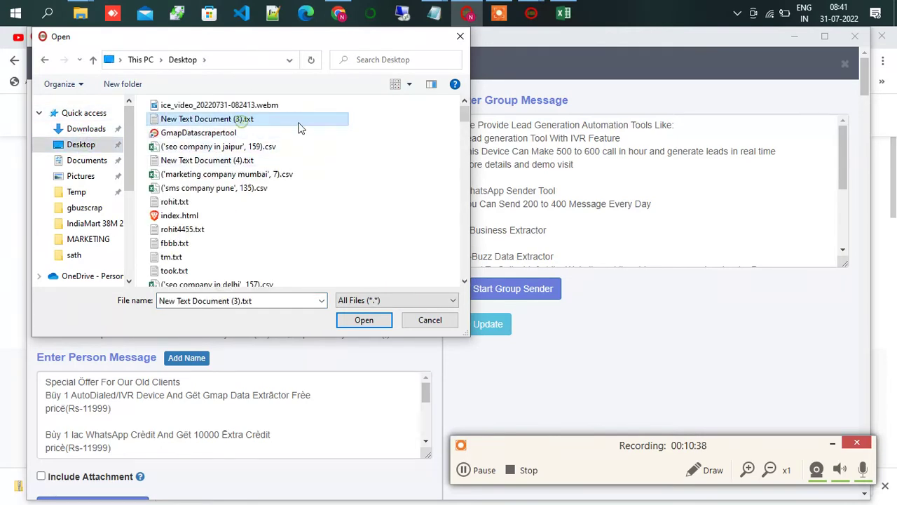
pyautogui.click(343, 321)
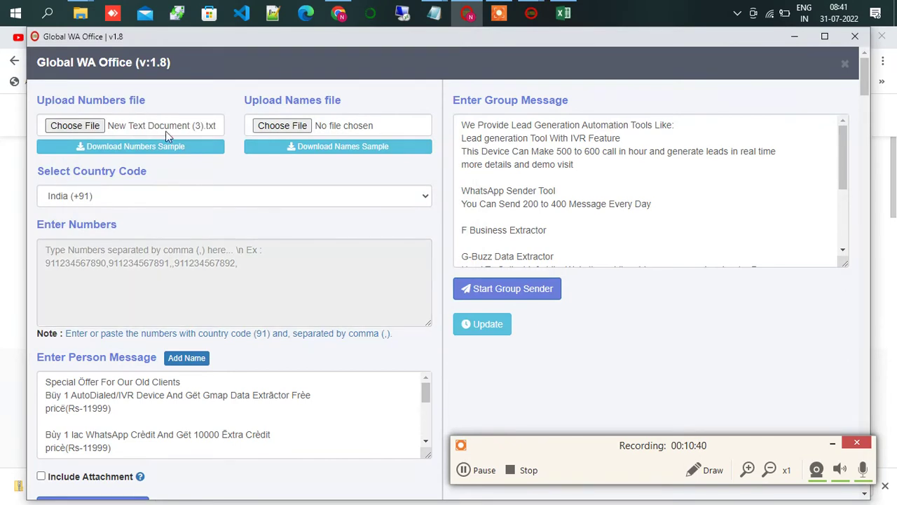
# - Insert the placeholder text "add message here" on the blank line above the Gmap Data Scraper offer in the person message and delete it again
pyautogui.scroll(-2, 252, 402)
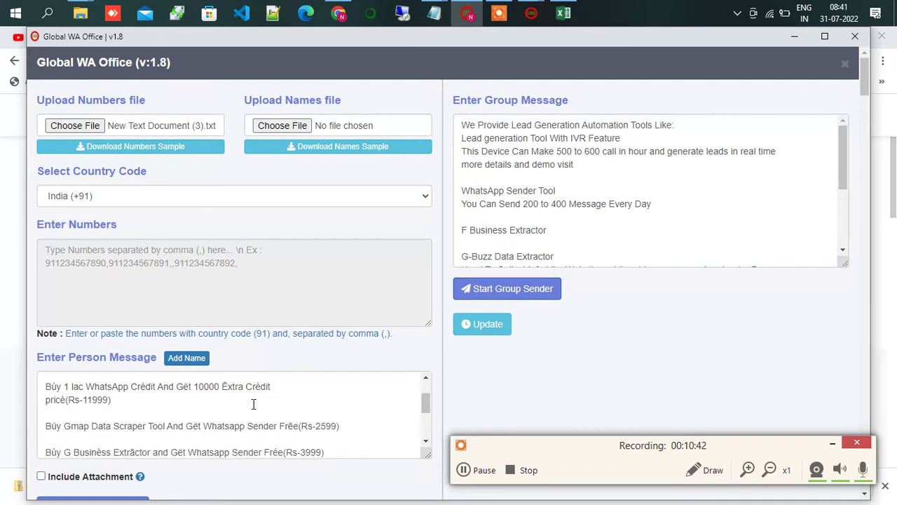
pyautogui.click(171, 414)
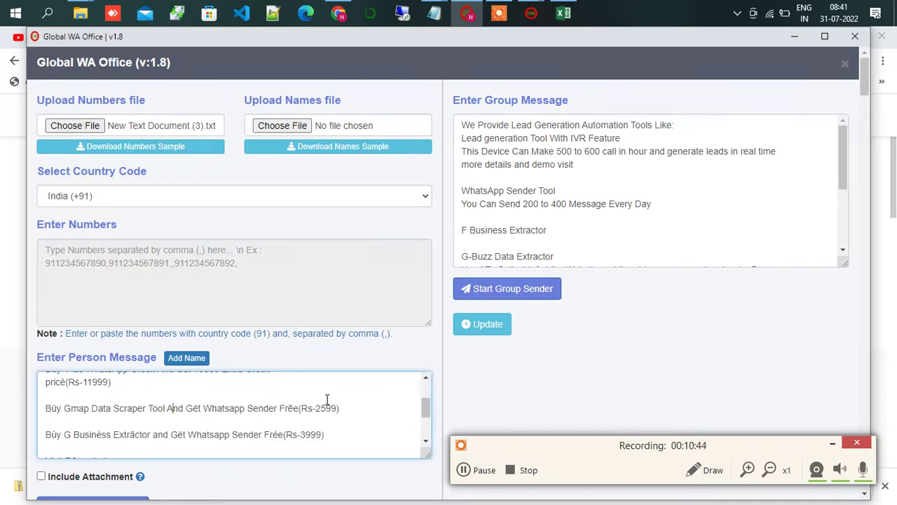
pyautogui.click(82, 395)
pyautogui.write('a')
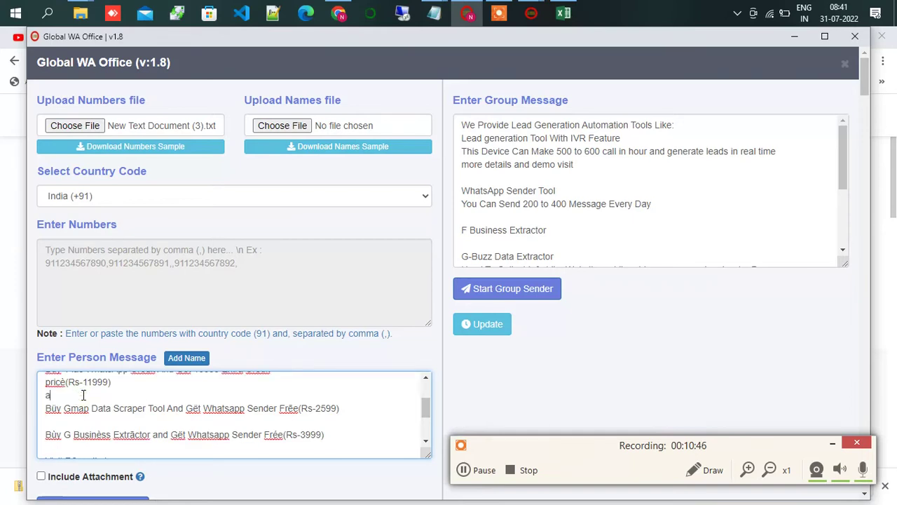
pyautogui.write('dd message here')
pyautogui.press('BackSpace')
pyautogui.press('BackSpace')
pyautogui.press('BackSpace')
pyautogui.press('BackSpace')
pyautogui.press('BackSpace')
pyautogui.press('BackSpace')
pyautogui.press('BackSpace')
pyautogui.press('BackSpace')
pyautogui.press('BackSpace')
pyautogui.press('BackSpace')
pyautogui.press('BackSpace')
pyautogui.press('BackSpace')
pyautogui.press('BackSpace')
pyautogui.press('BackSpace')
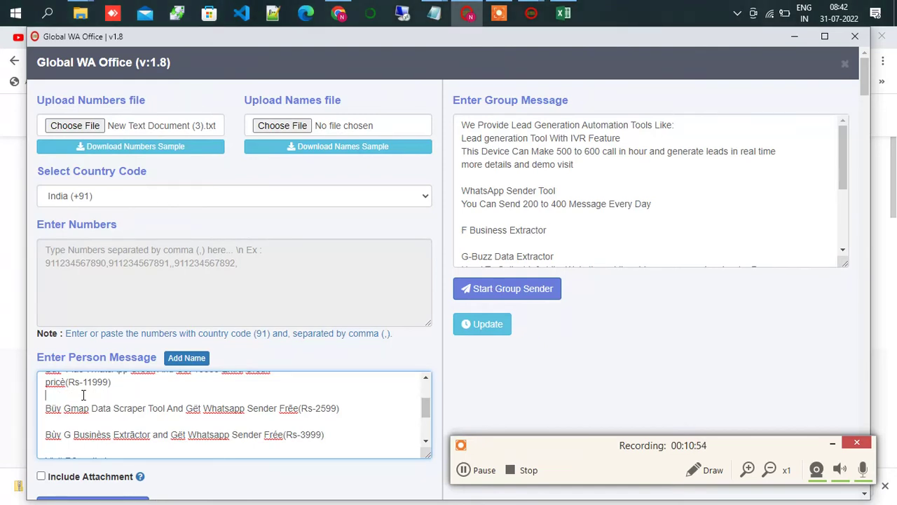
# - Start sending the person message and open the linked web.whatsapp.com page
pyautogui.scroll(-2, 225, 369)
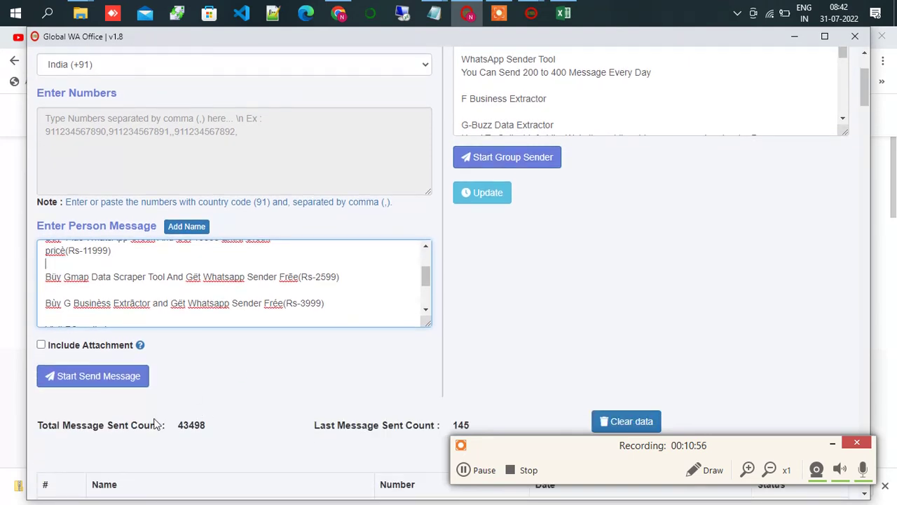
pyautogui.click(115, 379)
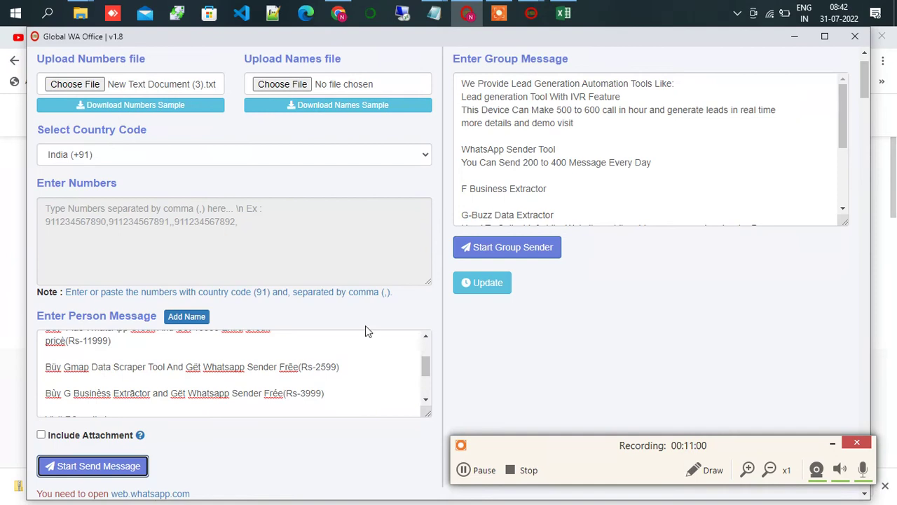
pyautogui.scroll(-3, 243, 344)
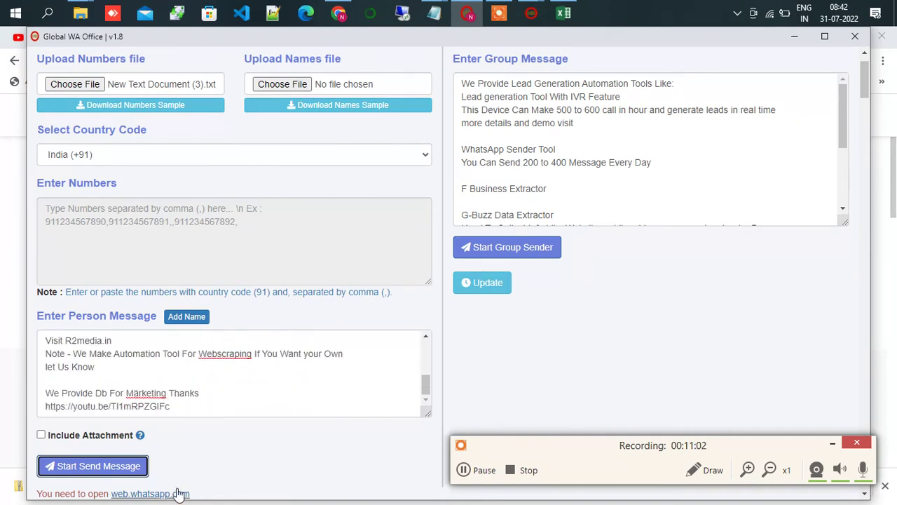
pyautogui.scroll(-2, 176, 484)
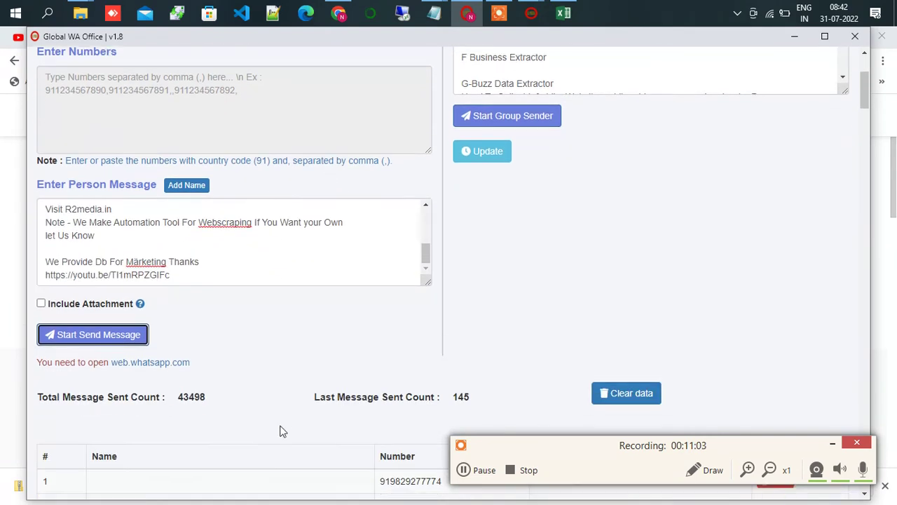
pyautogui.click(158, 363)
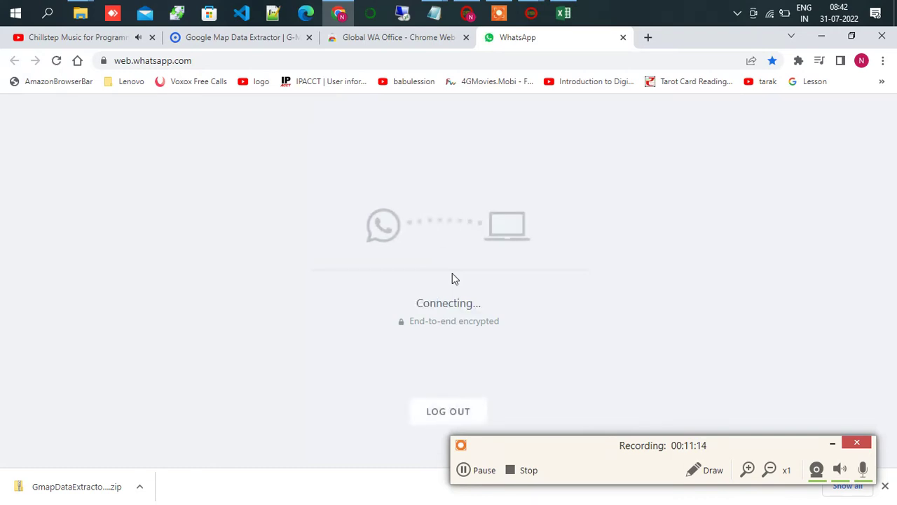
pyautogui.click(482, 471)
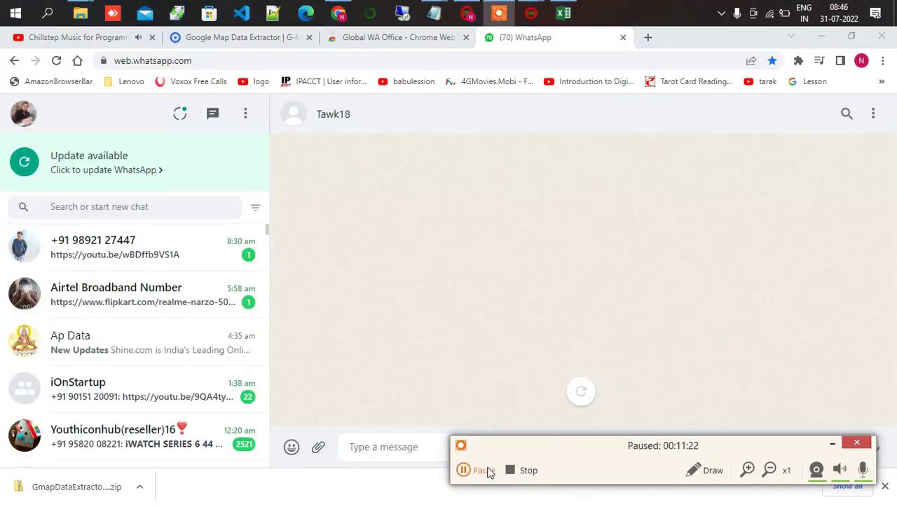
pyautogui.click(486, 472)
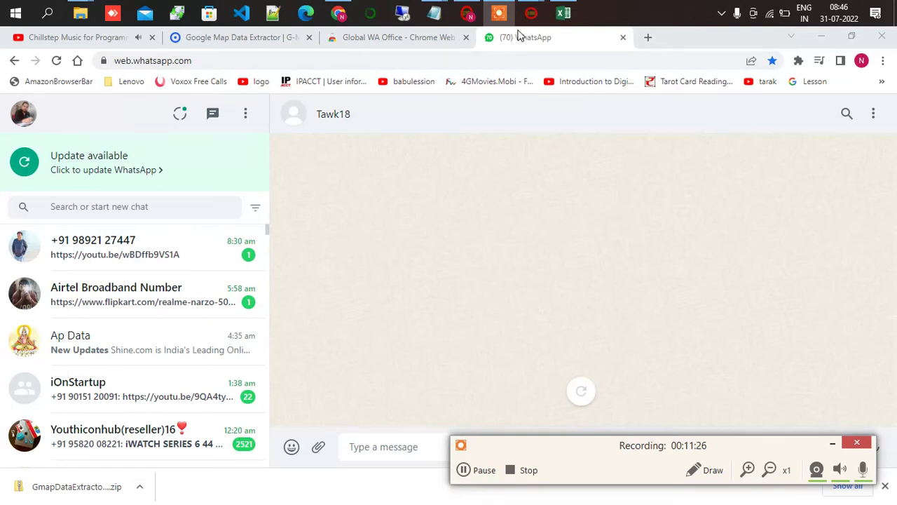
# - Switch back to Global WA Office and start sending the person message again
pyautogui.click(463, 20)
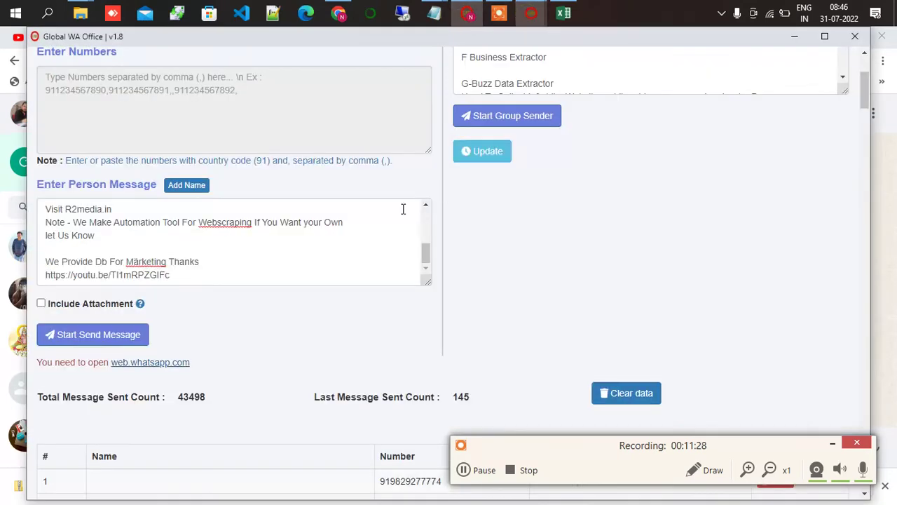
pyautogui.click(121, 336)
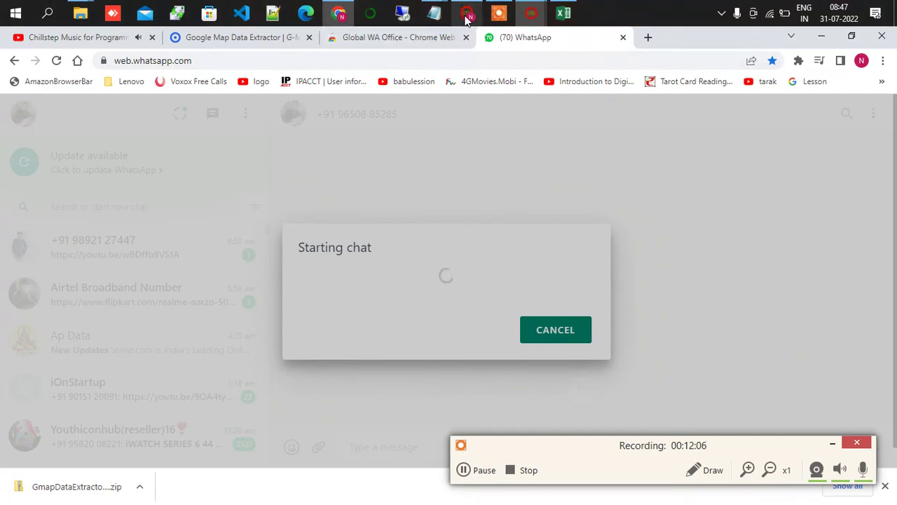
# - Bring Global WA Office back up and check the status column for the uploaded numbers
pyautogui.moveTo(466, 19)
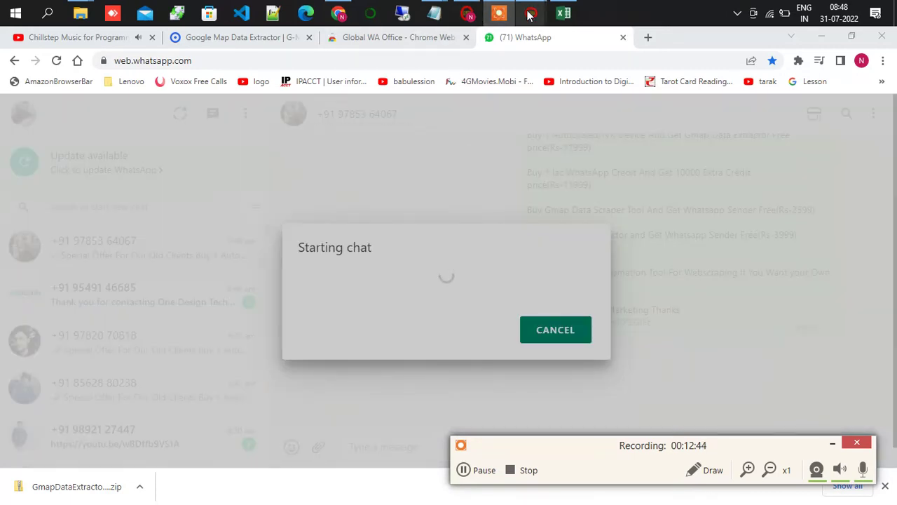
pyautogui.click(471, 65)
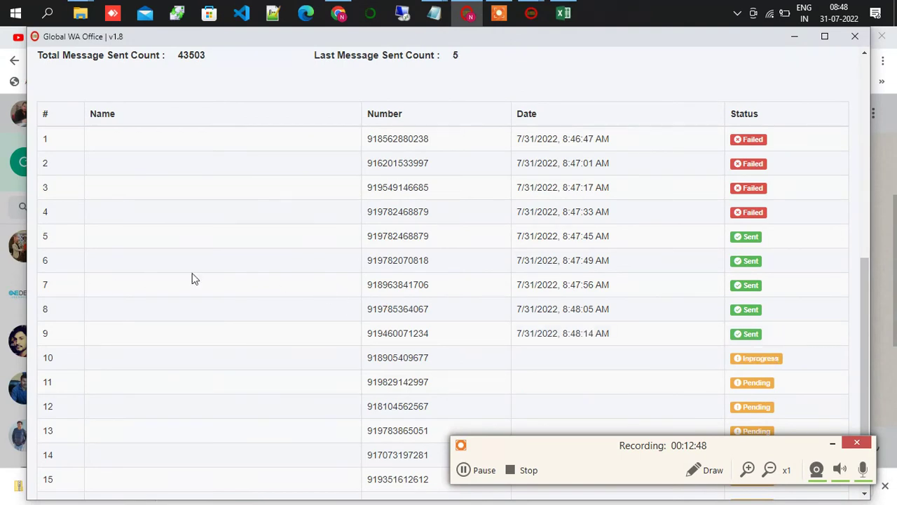
pyautogui.scroll(-2, 276, 315)
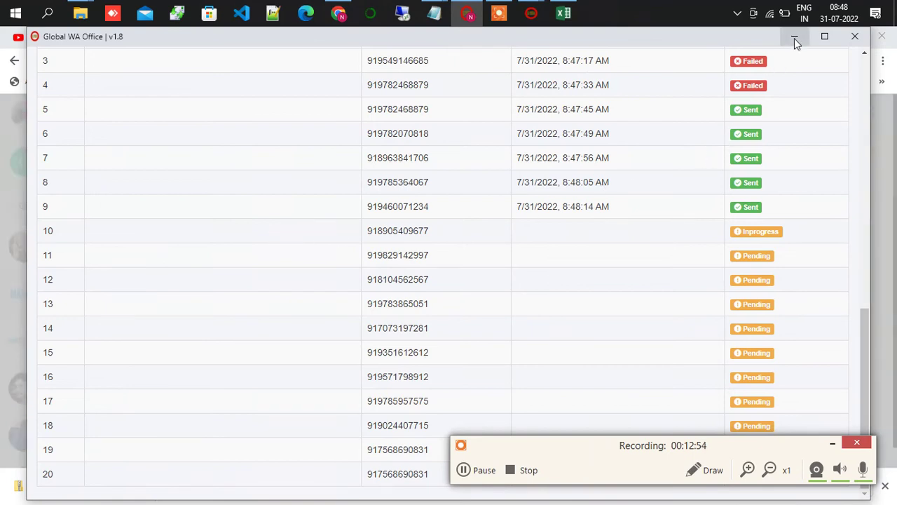
# - In the Notepad notes, add "you can see results make sure internet connect should not be too slow" below "i already added" and minimize the notes
pyautogui.moveTo(434, 12)
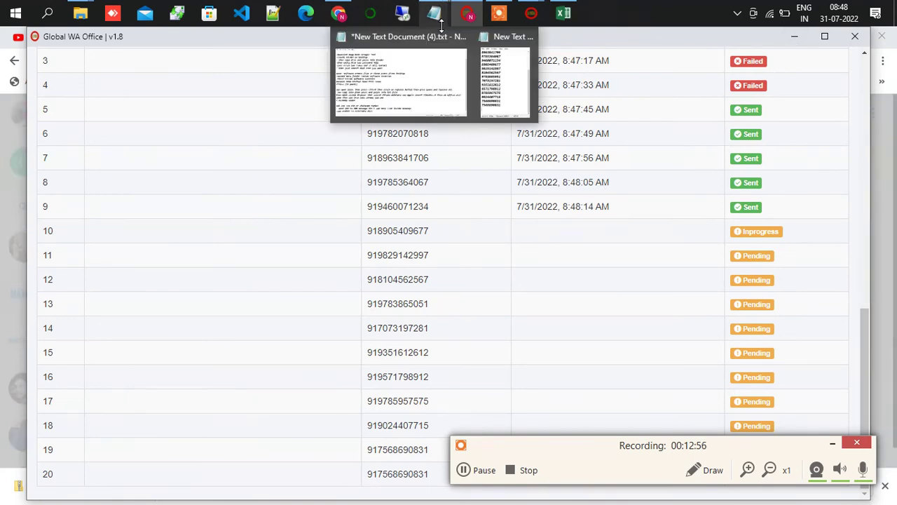
pyautogui.click(408, 73)
pyautogui.click(407, 74)
pyautogui.click(171, 289)
pyautogui.scroll(-1, 211, 405)
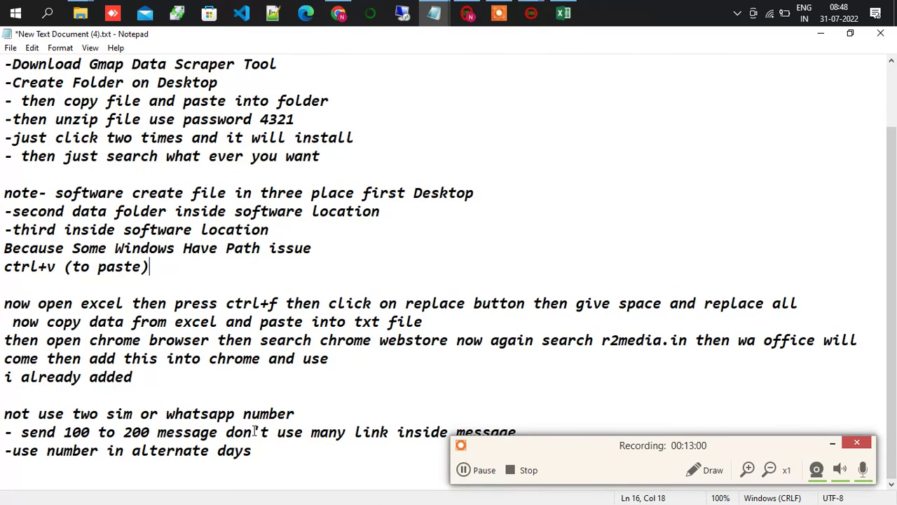
pyautogui.click(170, 375)
pyautogui.press('Return')
pyautogui.press('Return')
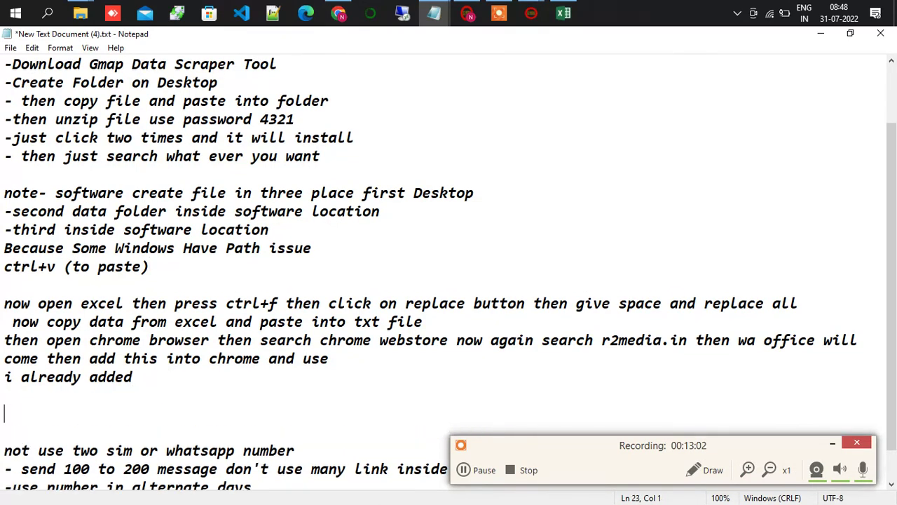
pyautogui.write('you can se')
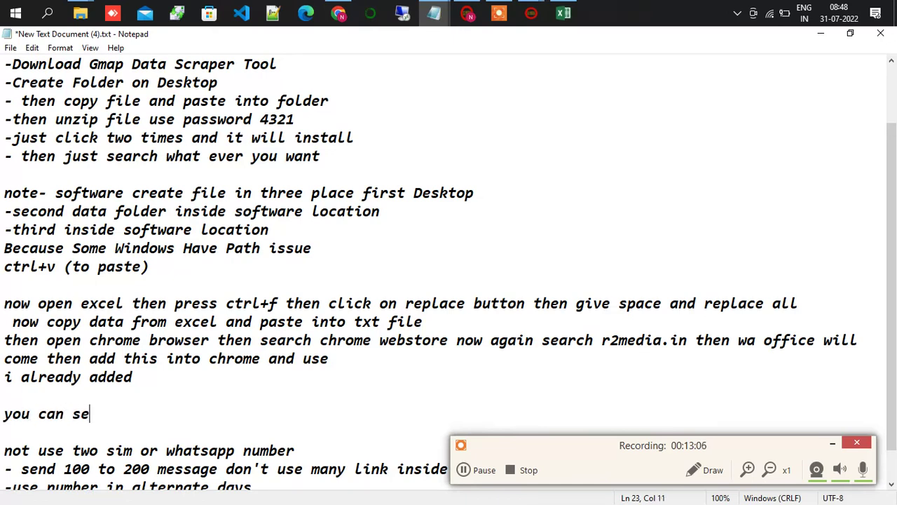
pyautogui.write('e results ma')
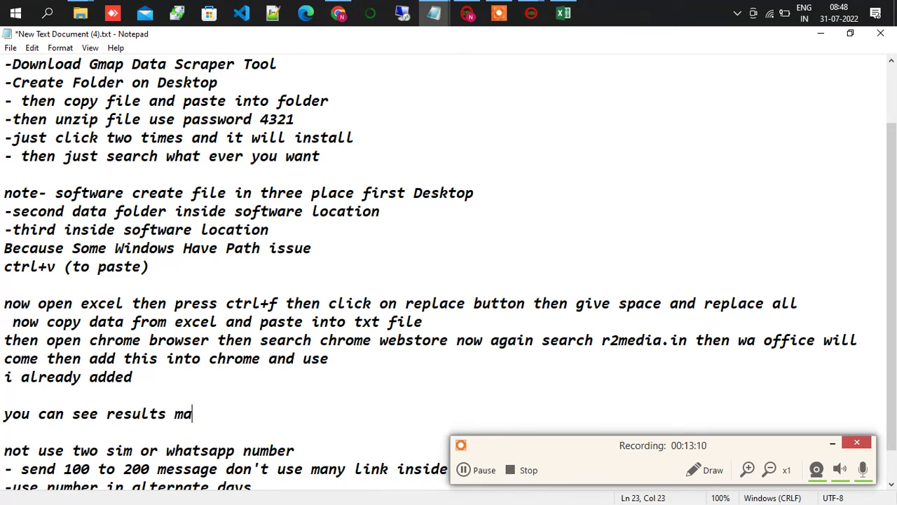
pyautogui.write('ke sure ')
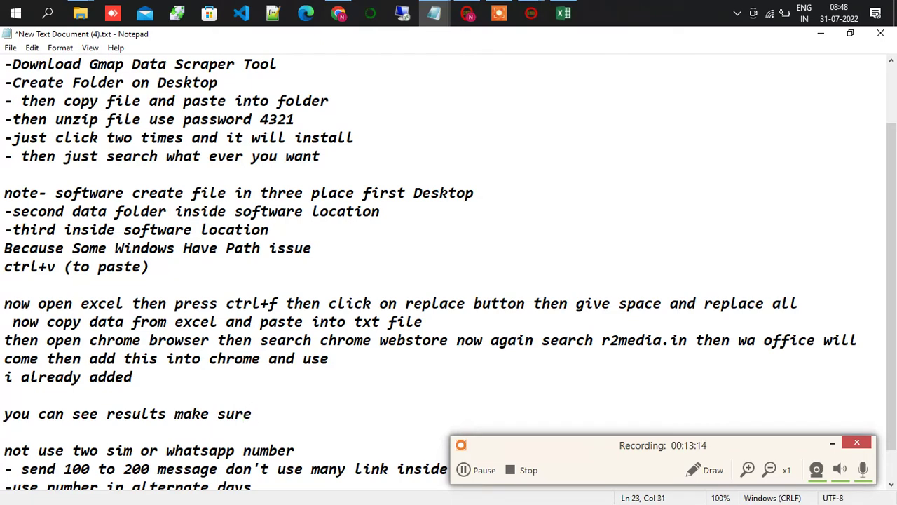
pyautogui.write('internet connect shoud')
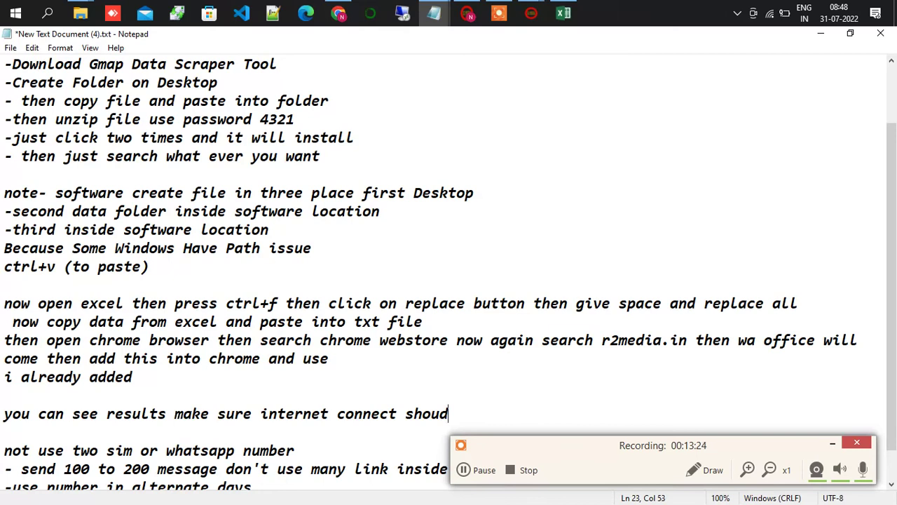
pyautogui.press('BackSpace')
pyautogui.write('ld not be')
pyautogui.write('oo slow')
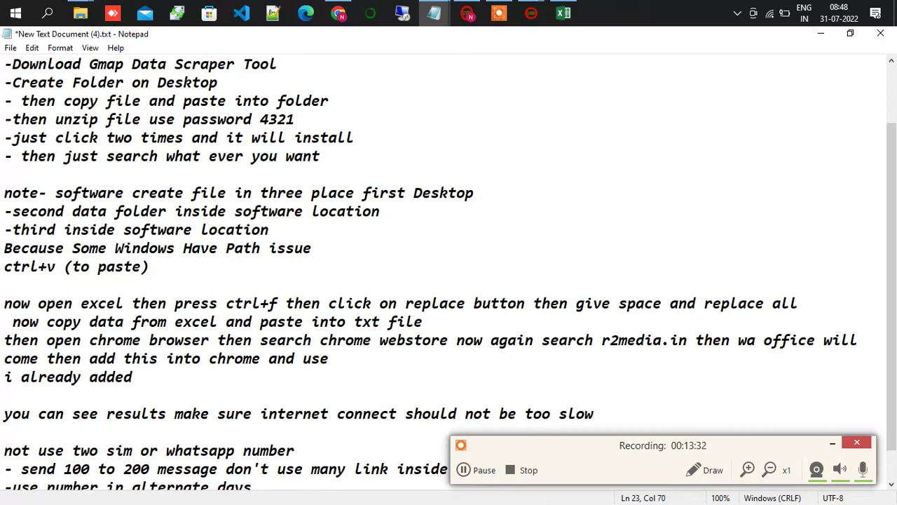
pyautogui.click(819, 34)
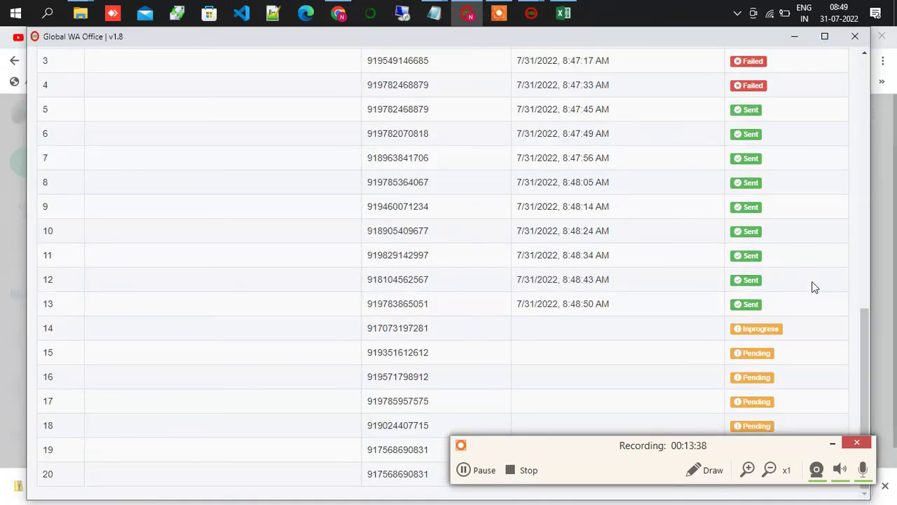
# - Review the sending statuses again in the Global WA Office table and minimize its window
pyautogui.scroll(3, 829, 279)
pyautogui.scroll(-3, 829, 278)
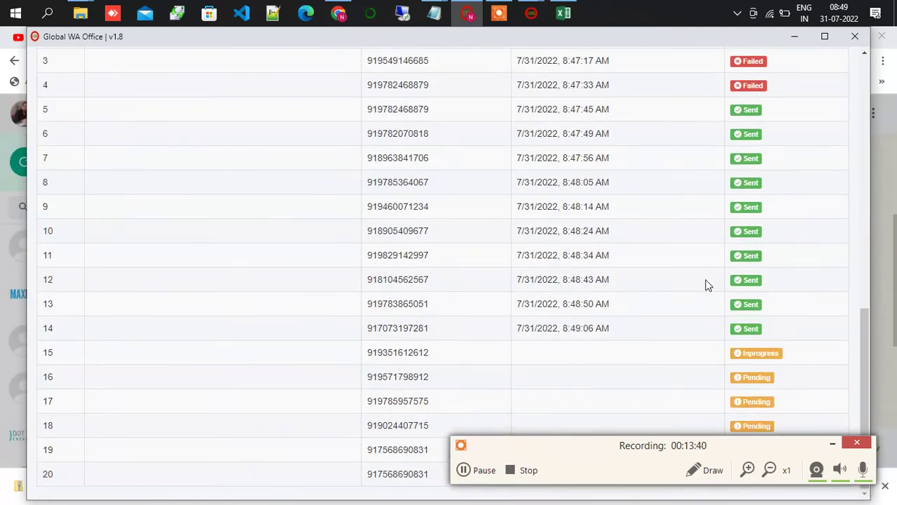
pyautogui.click(796, 36)
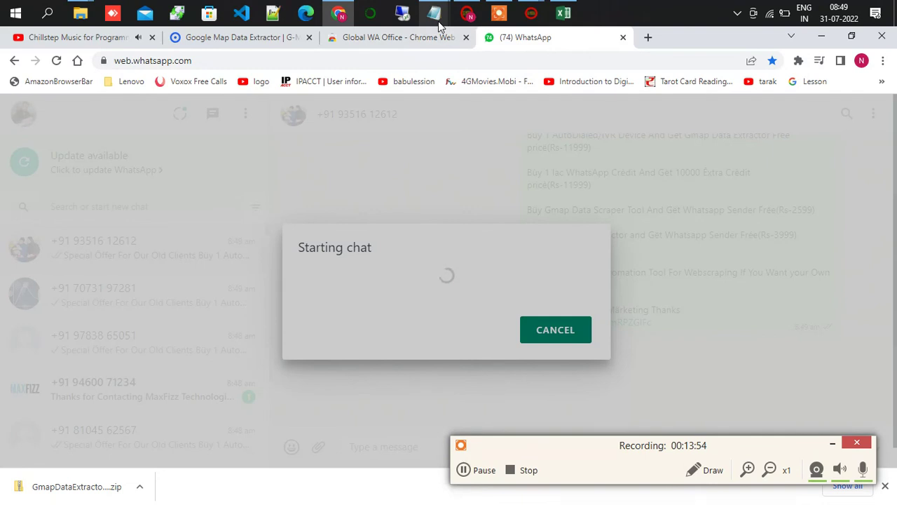
# - Reopen the Notepad notes and add the closing line "Thanks For watching and try this and share with your friends" at the end
pyautogui.moveTo(439, 21)
pyautogui.click(409, 76)
pyautogui.scroll(-1, 406, 76)
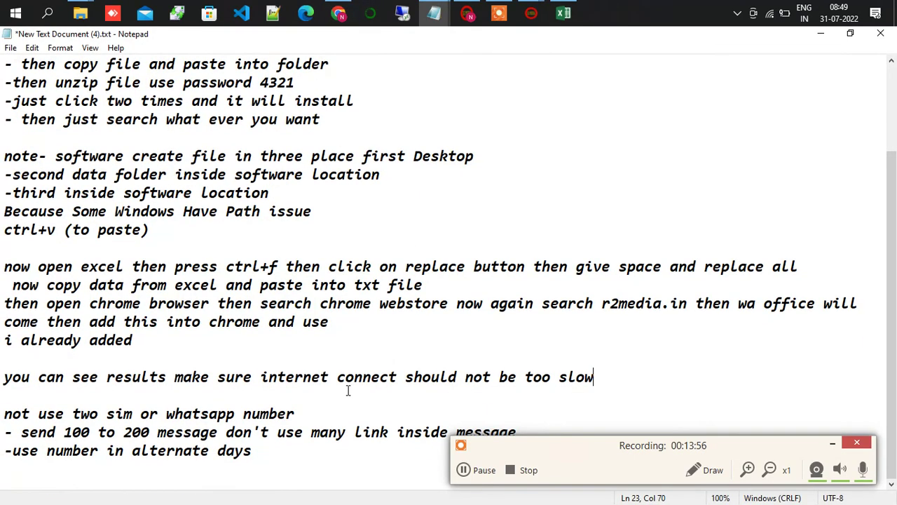
pyautogui.click(281, 452)
pyautogui.press('Return')
pyautogui.press('Return')
pyautogui.write('Than')
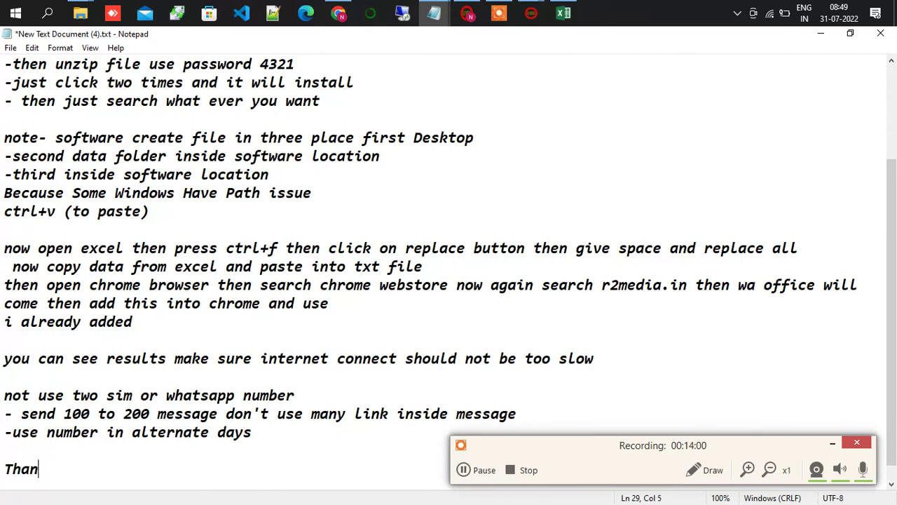
pyautogui.write('ks For wat')
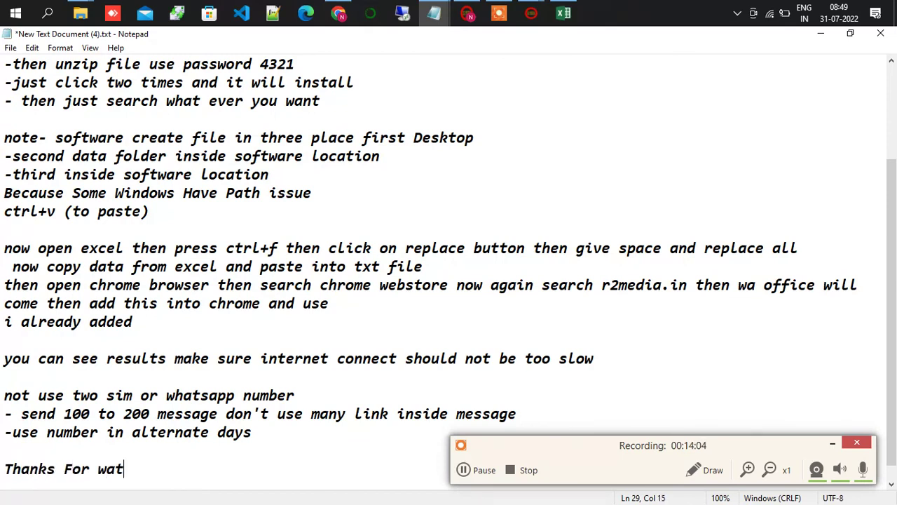
pyautogui.write('ching and ')
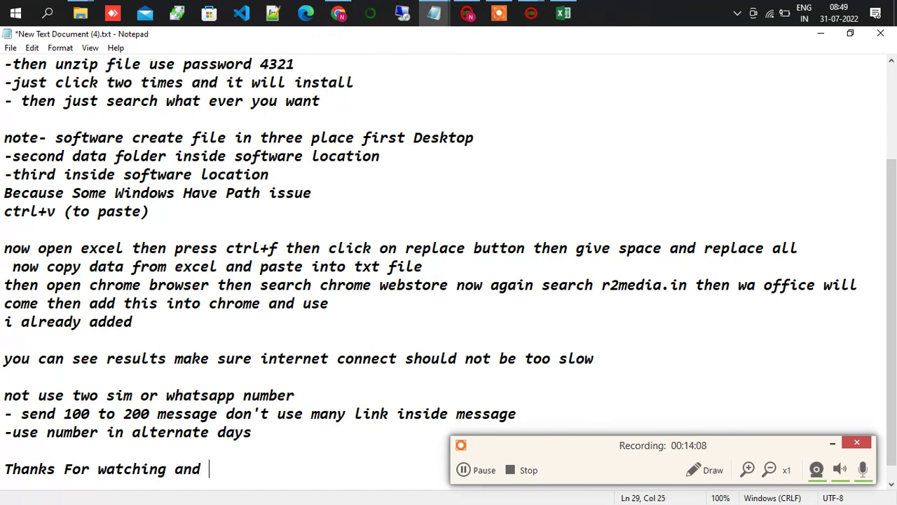
pyautogui.write('try this and')
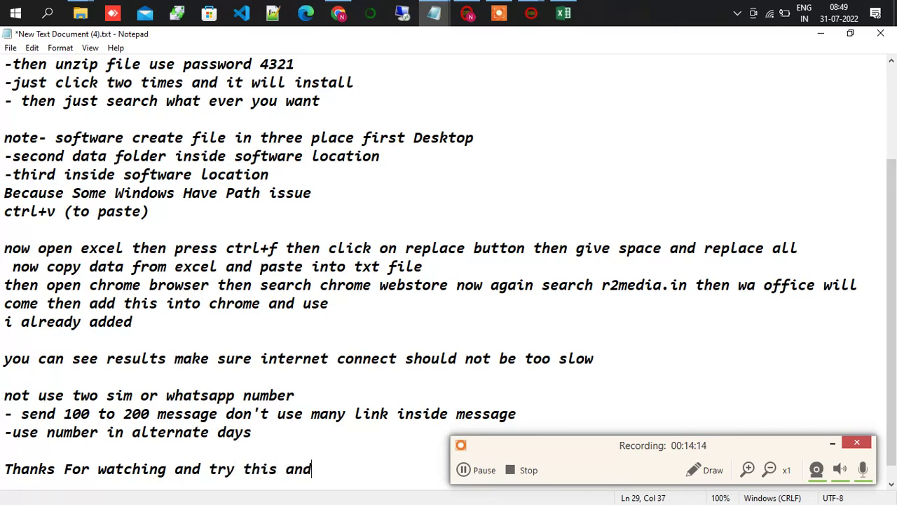
pyautogui.write(' sg')
pyautogui.press('BackSpace')
pyautogui.write('hare ')
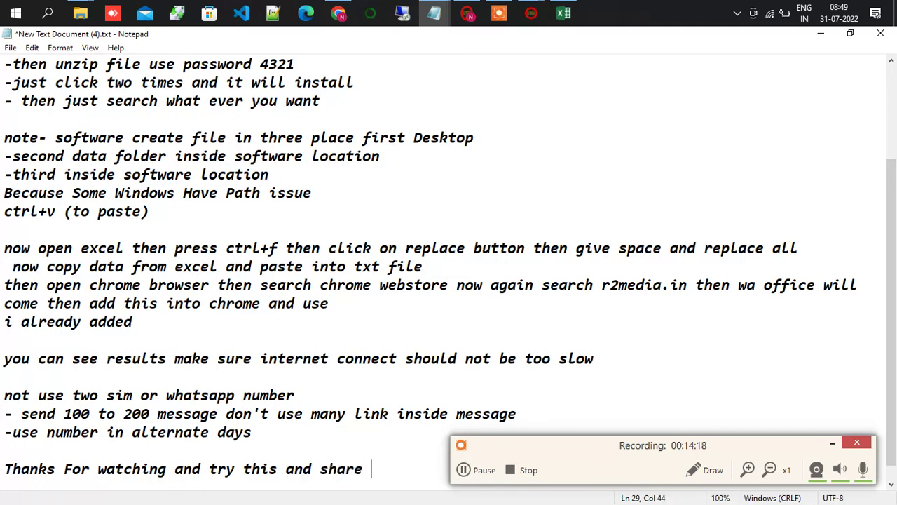
pyautogui.write('with you ')
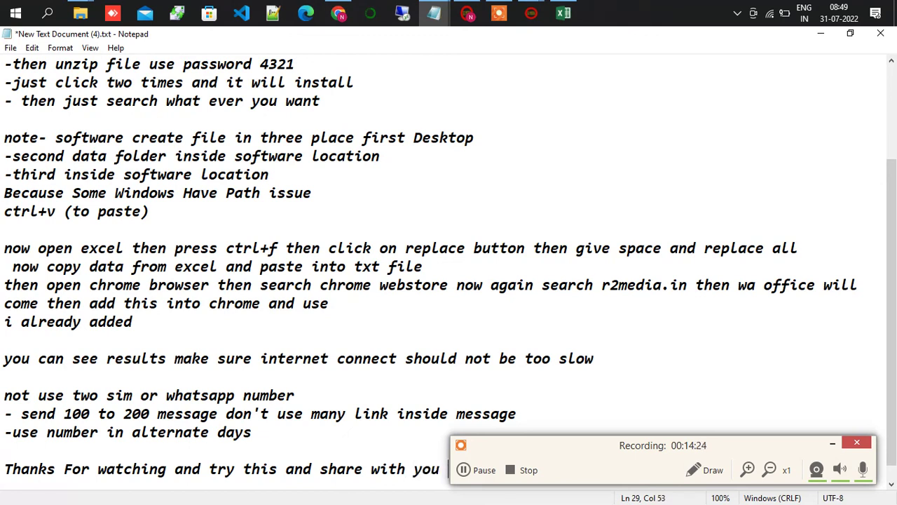
pyautogui.write('r ')
pyautogui.write('frien')
pyautogui.moveTo(772, 450); pyautogui.dragTo(769, 344)
pyautogui.click(514, 475)
pyautogui.write('s')
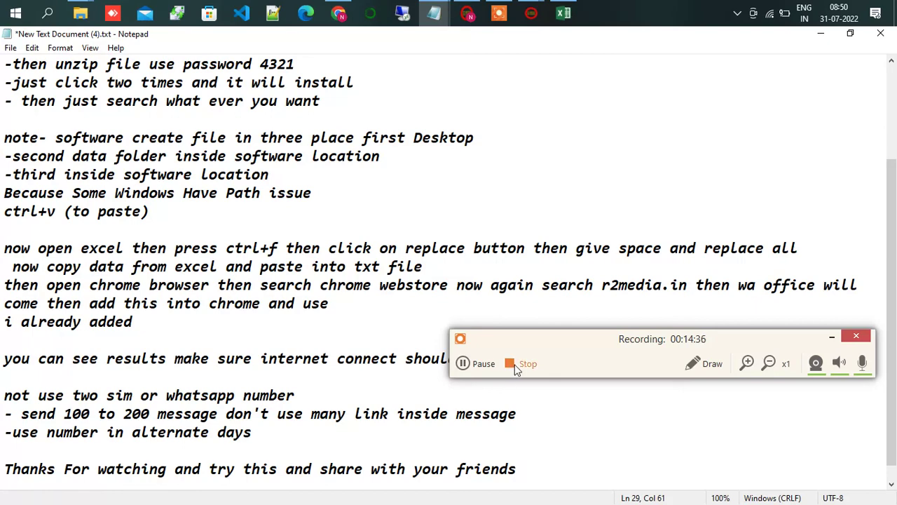